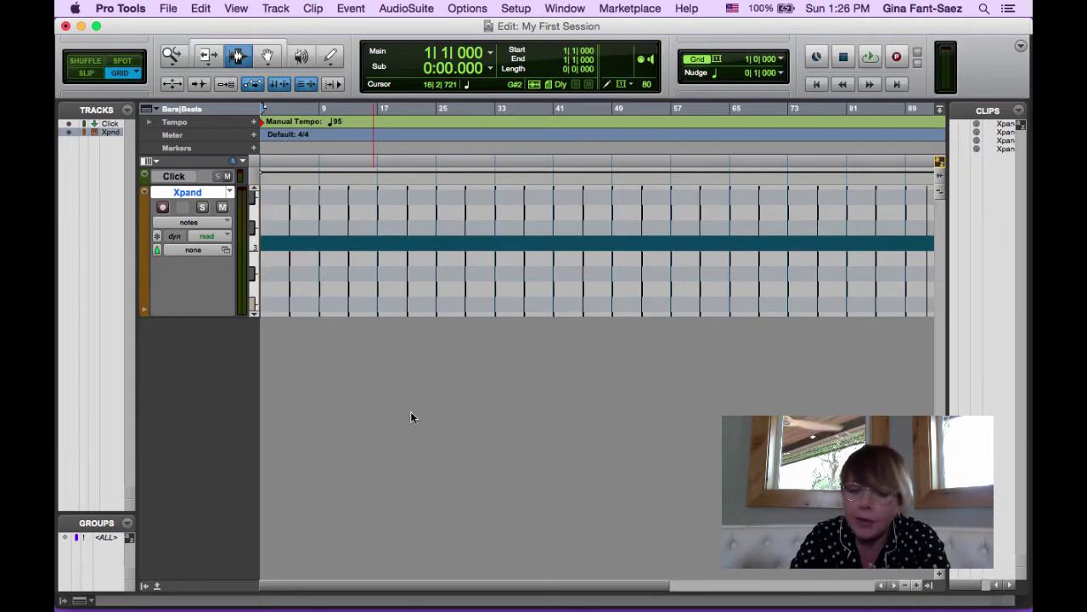
Show the Mix window with Cmd+= and open the Xpand!2 insert on the Xpand track
{"action": "key", "text": "super+equal"}
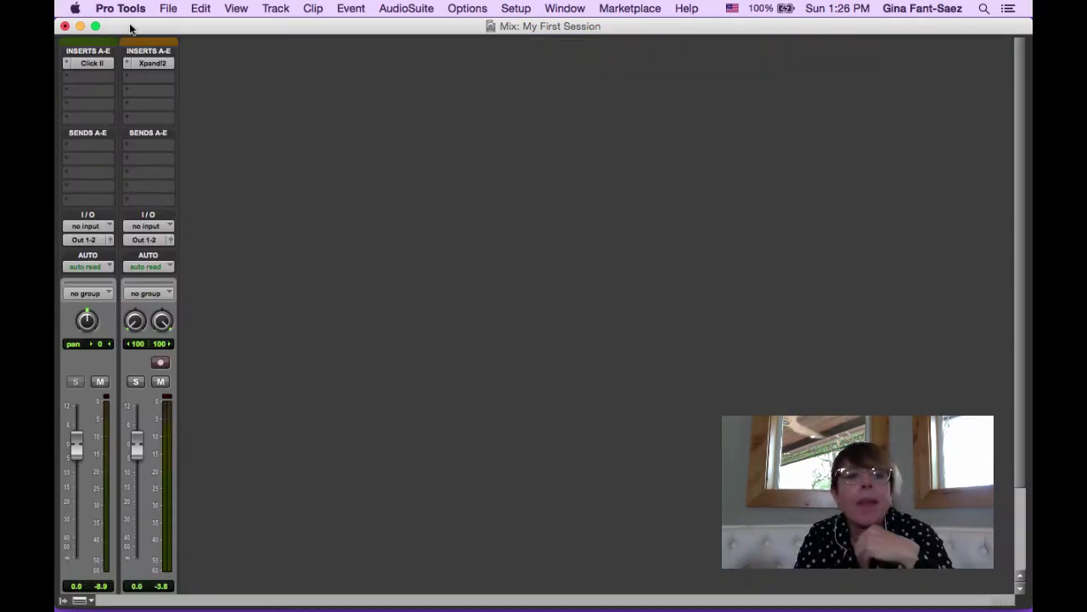
{"action": "left_click", "coordinate": [154, 65]}
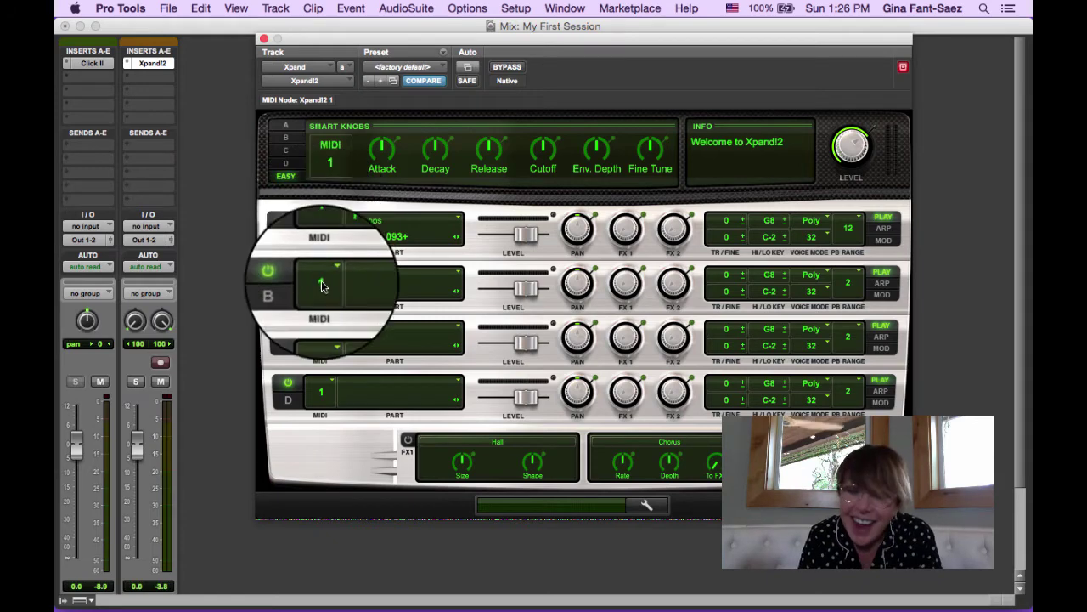
Load 003 Pad Layers > Space Chopper+ into Xpand!2 part B and record-enable the Xpand track
{"action": "left_click", "coordinate": [410, 284]}
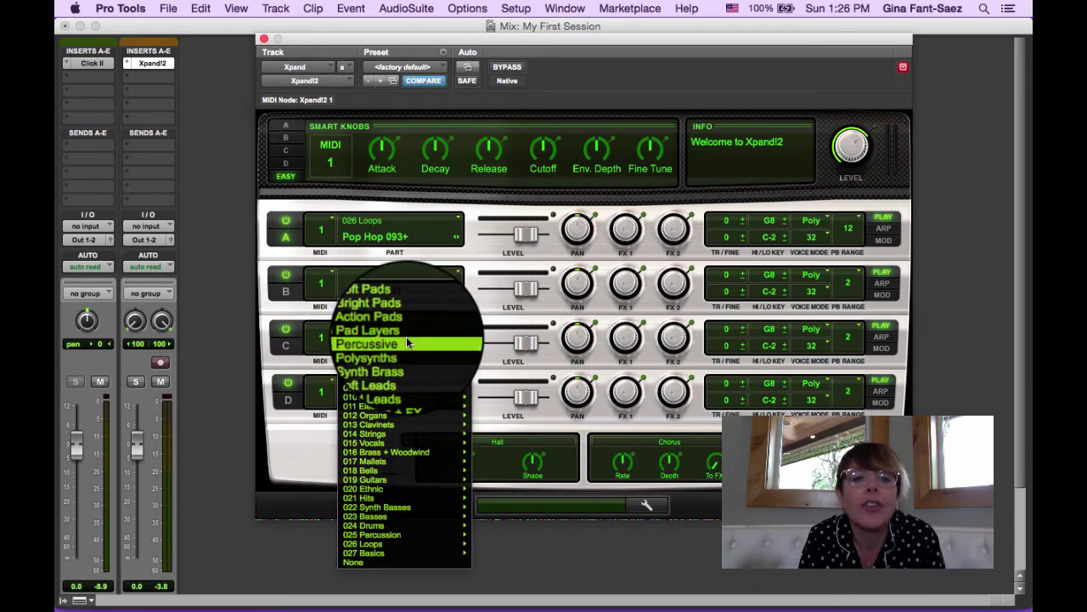
{"action": "mouse_move", "coordinate": [450, 343]}
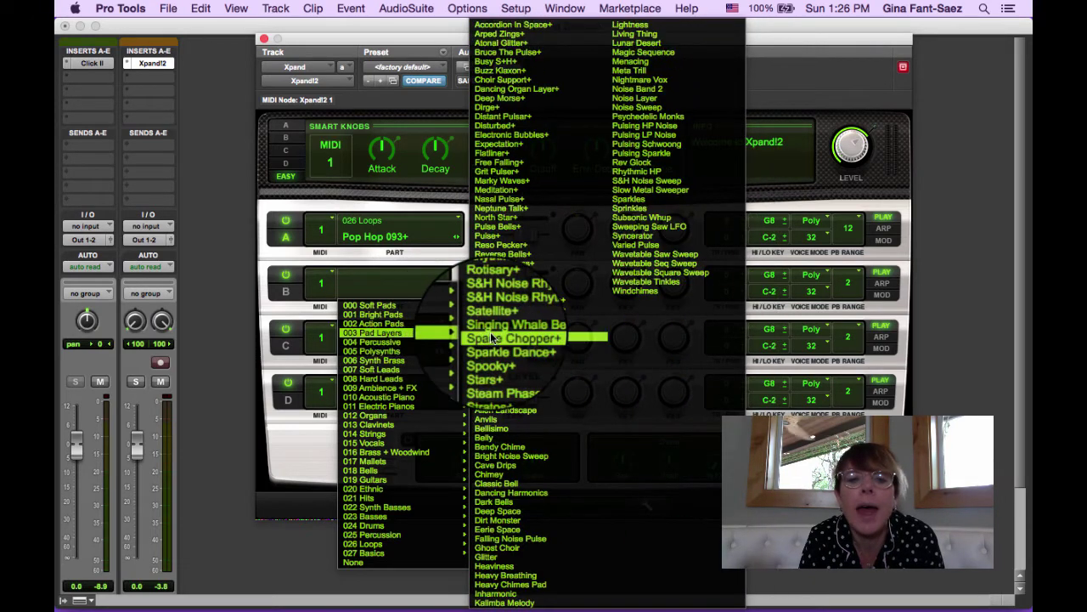
{"action": "left_click", "coordinate": [488, 337]}
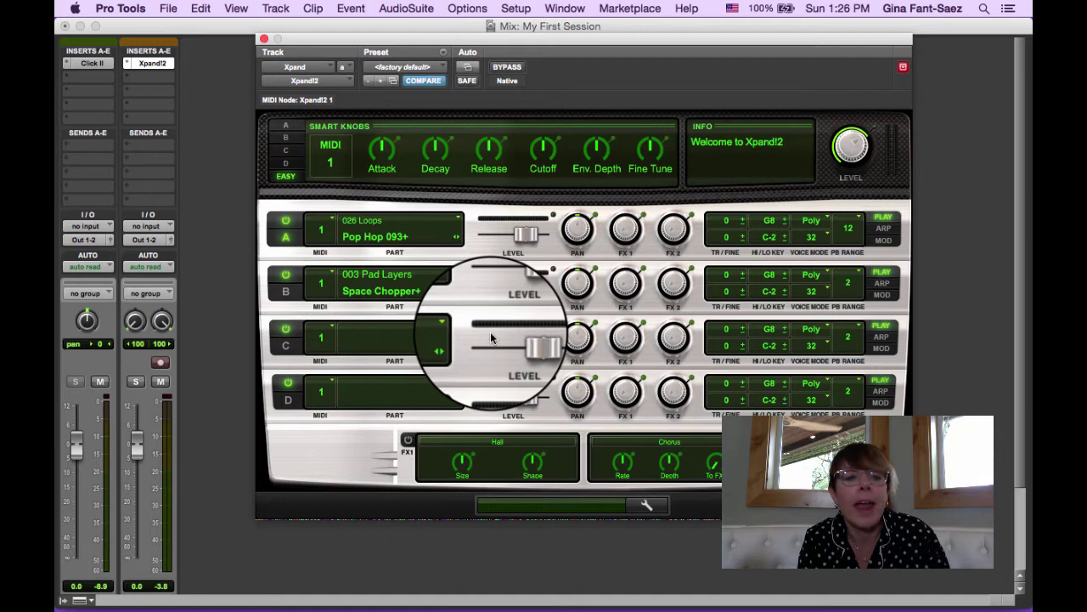
{"action": "left_click", "coordinate": [160, 362]}
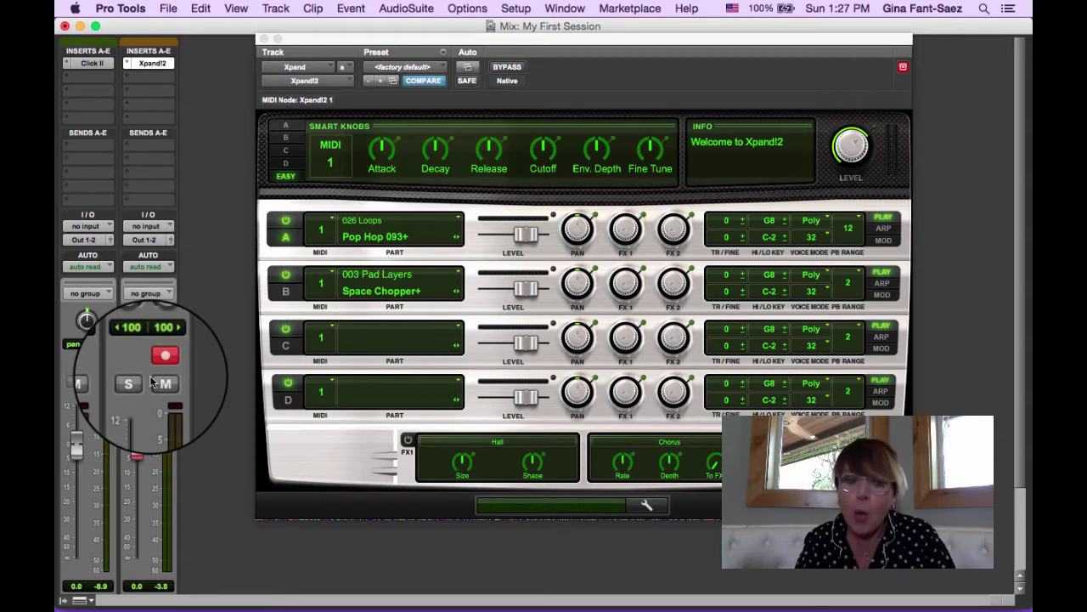
Set Xpand!2 parts B, C and D to MIDI channels 2, 3 and 4, then reopen the editor
{"action": "left_click", "coordinate": [322, 284]}
{"action": "left_click", "coordinate": [321, 319]}
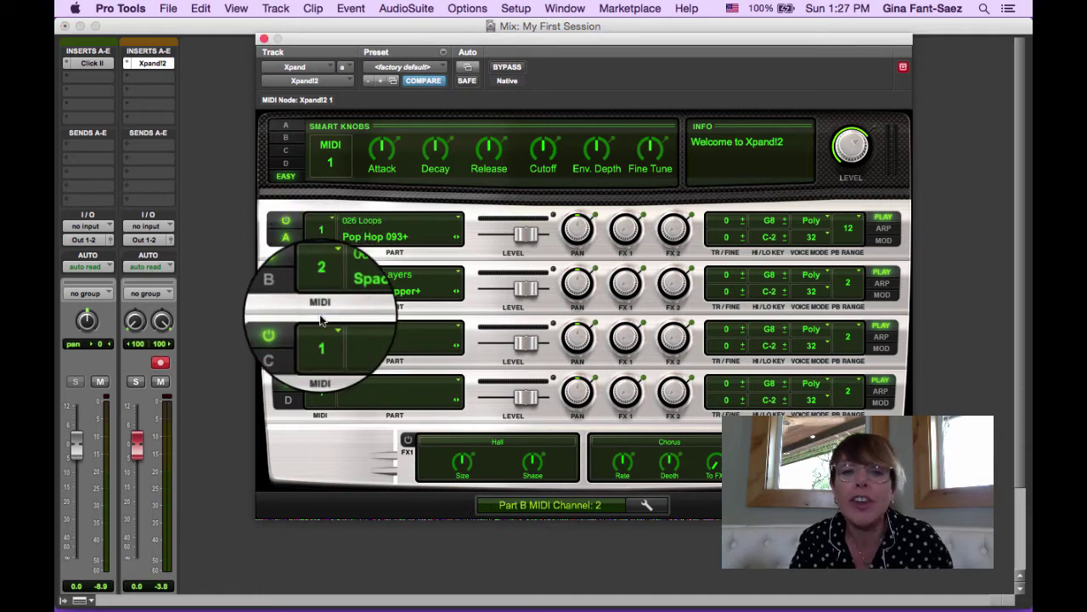
{"action": "left_click", "coordinate": [321, 343]}
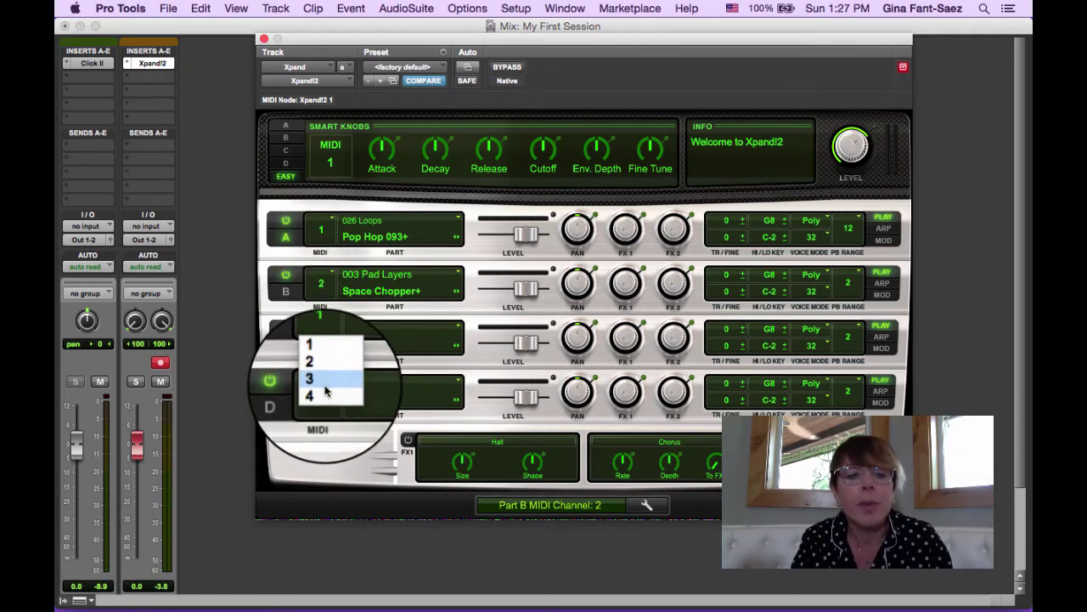
{"action": "left_click", "coordinate": [325, 383]}
{"action": "left_click", "coordinate": [326, 394]}
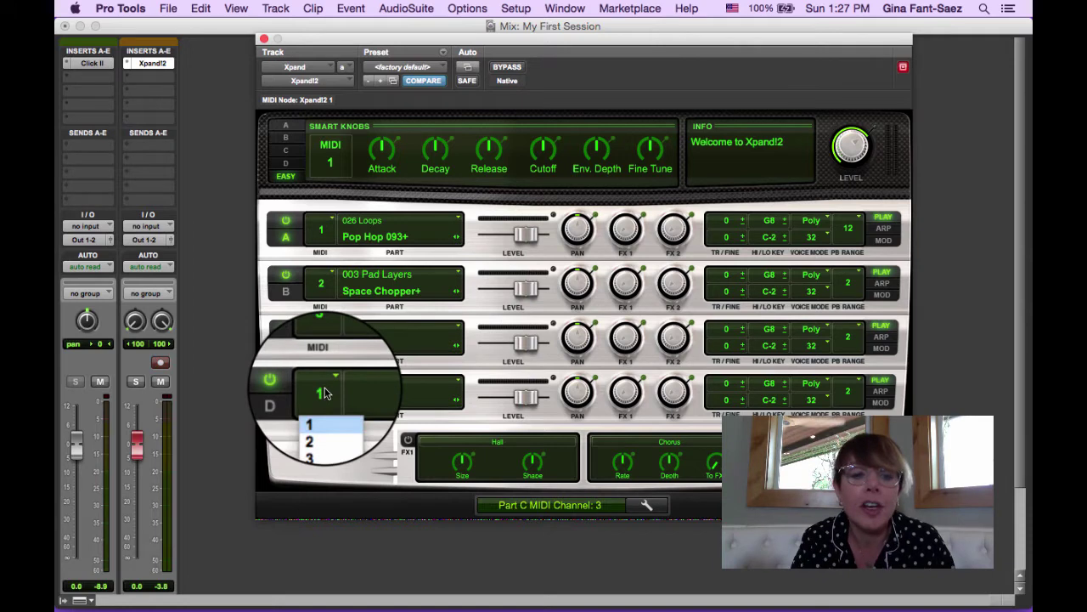
{"action": "left_click", "coordinate": [325, 443]}
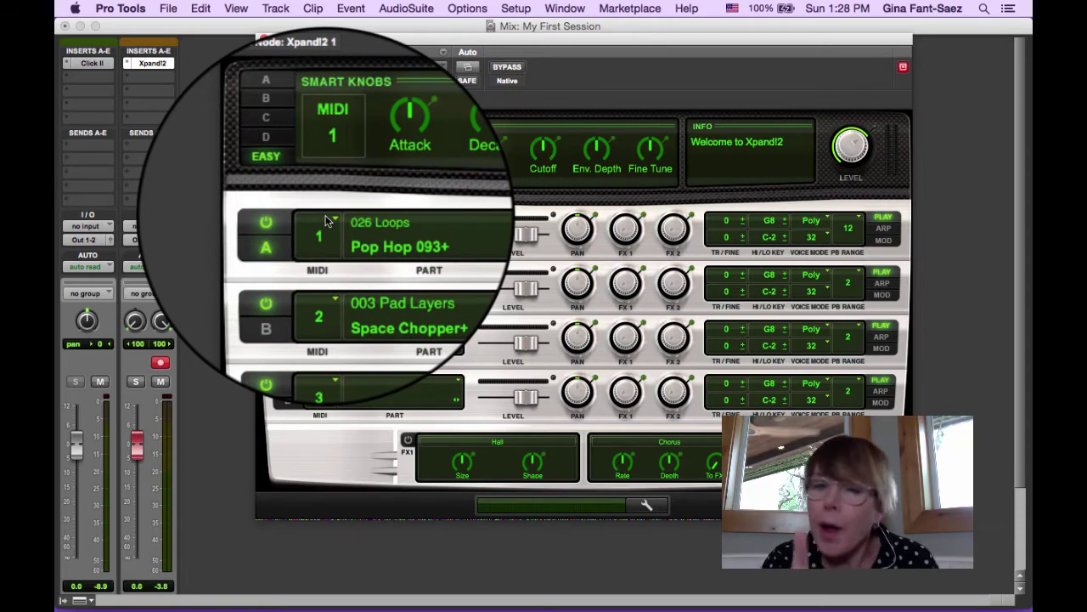
{"action": "left_click", "coordinate": [152, 62]}
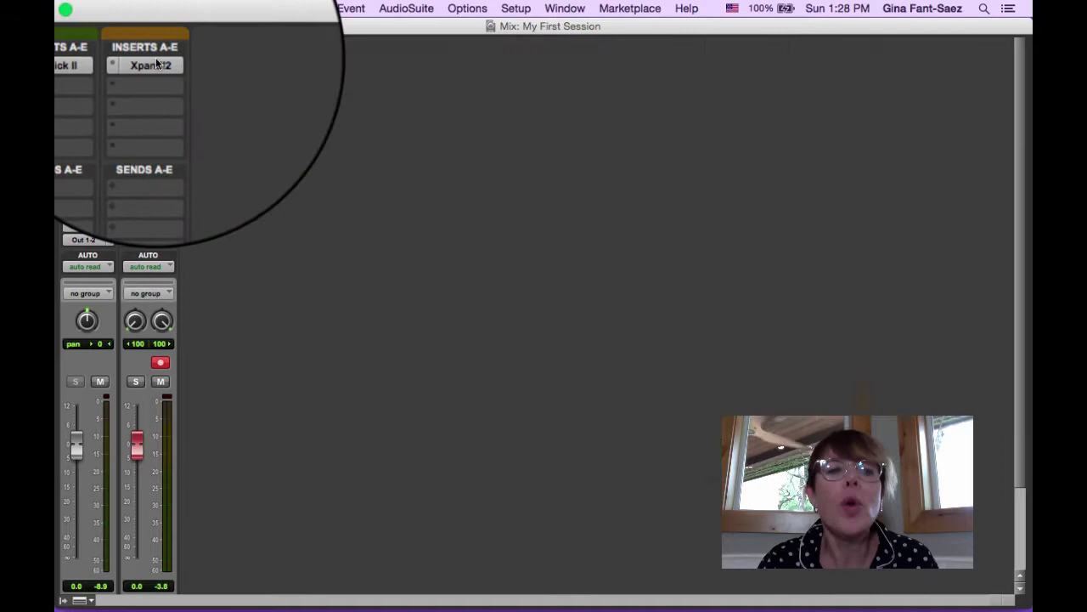
{"action": "left_click", "coordinate": [157, 65]}
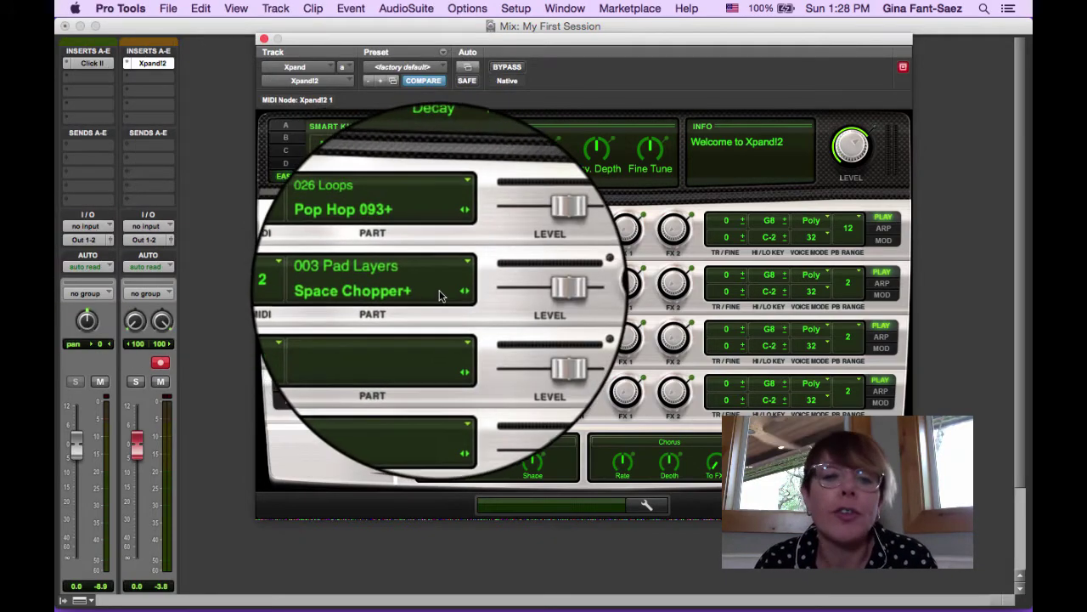
Load Full Finger Bass from 023 Basses into Xpand!2 part B
{"action": "left_click", "coordinate": [411, 283]}
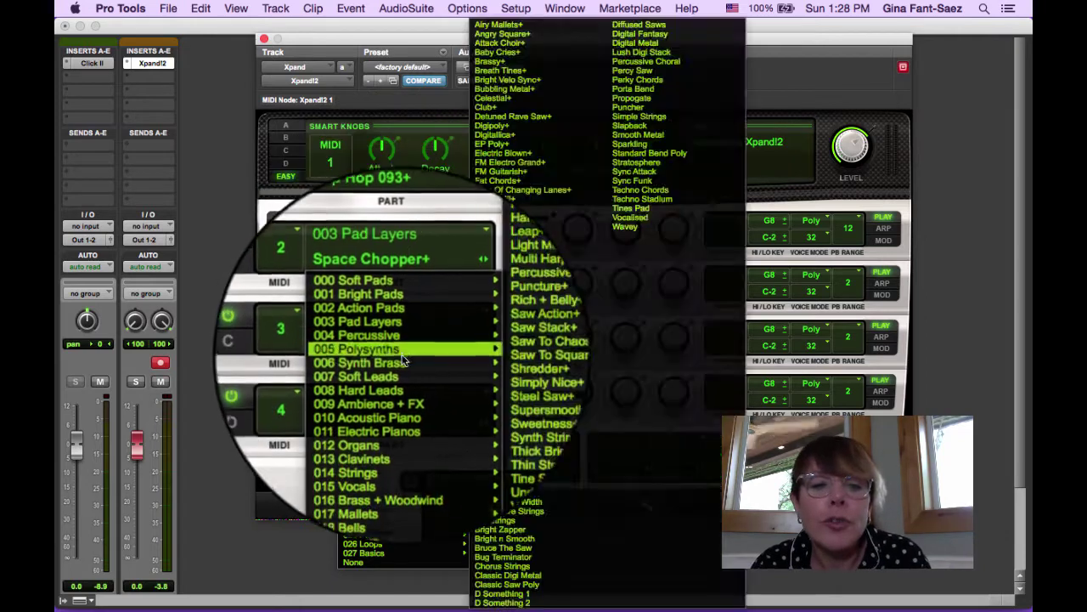
{"action": "mouse_move", "coordinate": [405, 364]}
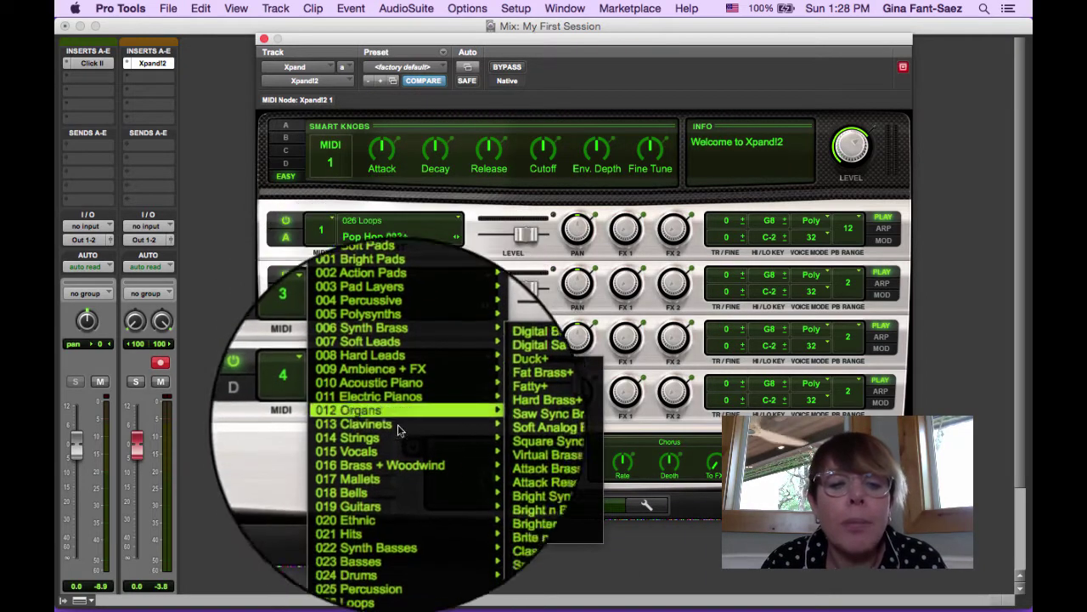
{"action": "mouse_move", "coordinate": [397, 521]}
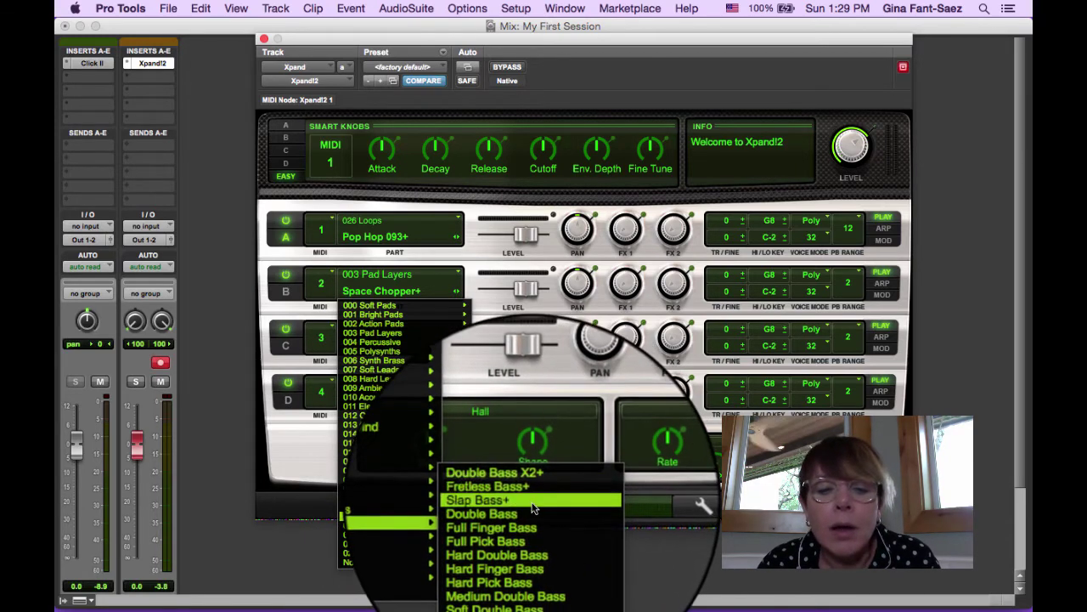
{"action": "left_click", "coordinate": [536, 517]}
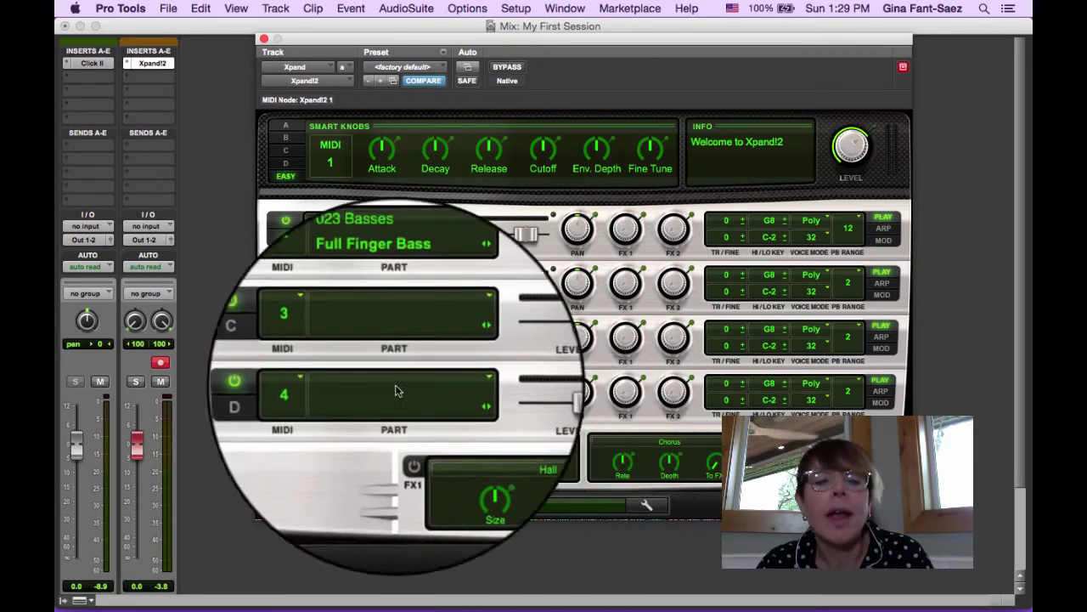
Load Sea Spray (000 Soft Pads) into part C and Sweep EPiano+ (011 Electric Pianos) into part D
{"action": "left_click", "coordinate": [394, 337]}
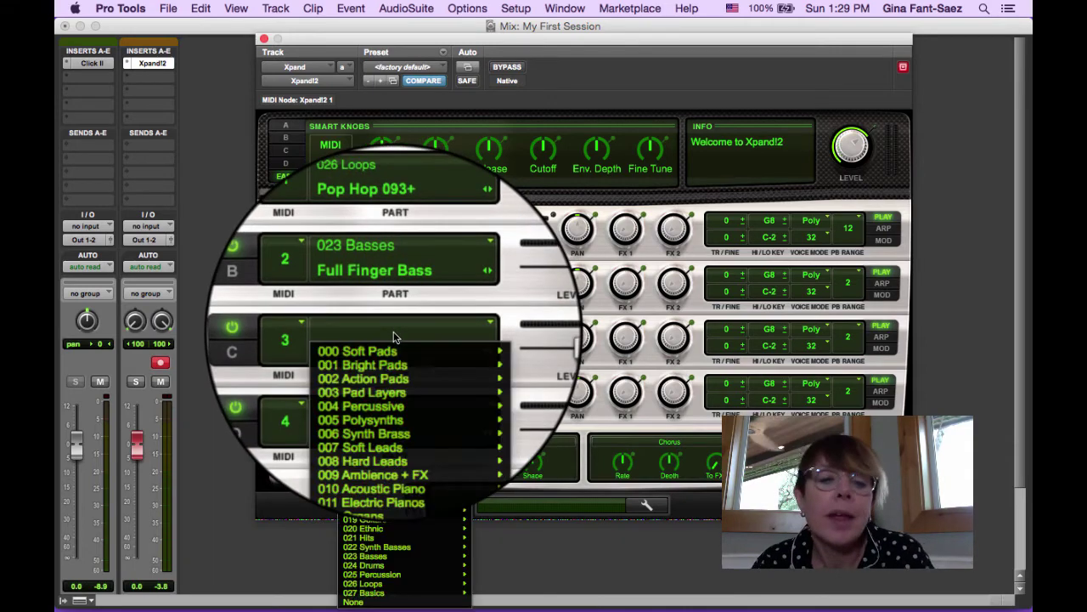
{"action": "mouse_move", "coordinate": [424, 345]}
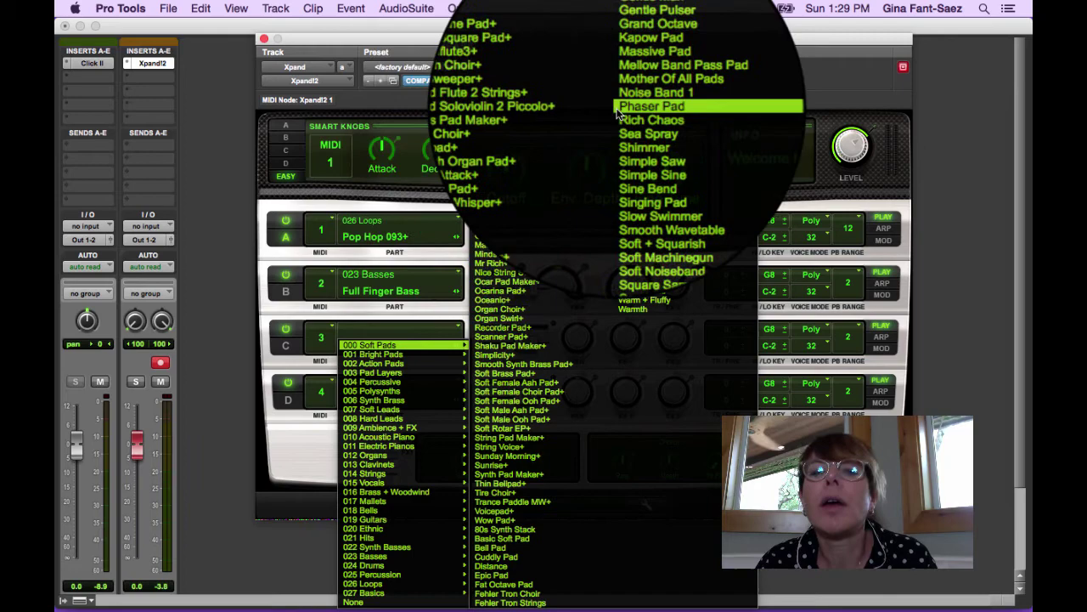
{"action": "left_click", "coordinate": [672, 132]}
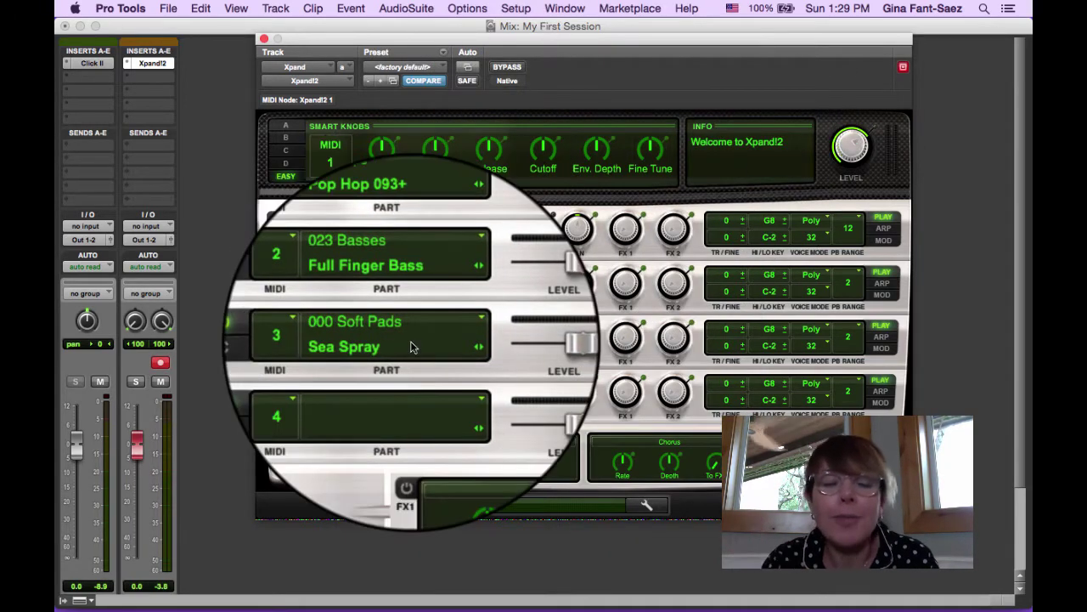
{"action": "left_click", "coordinate": [375, 331]}
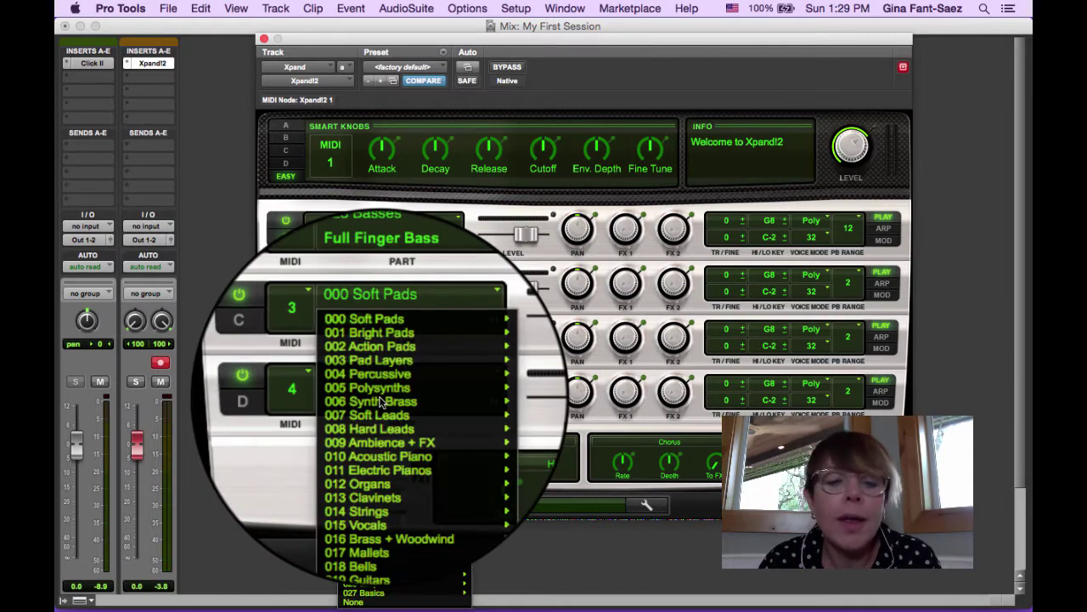
{"action": "mouse_move", "coordinate": [425, 457]}
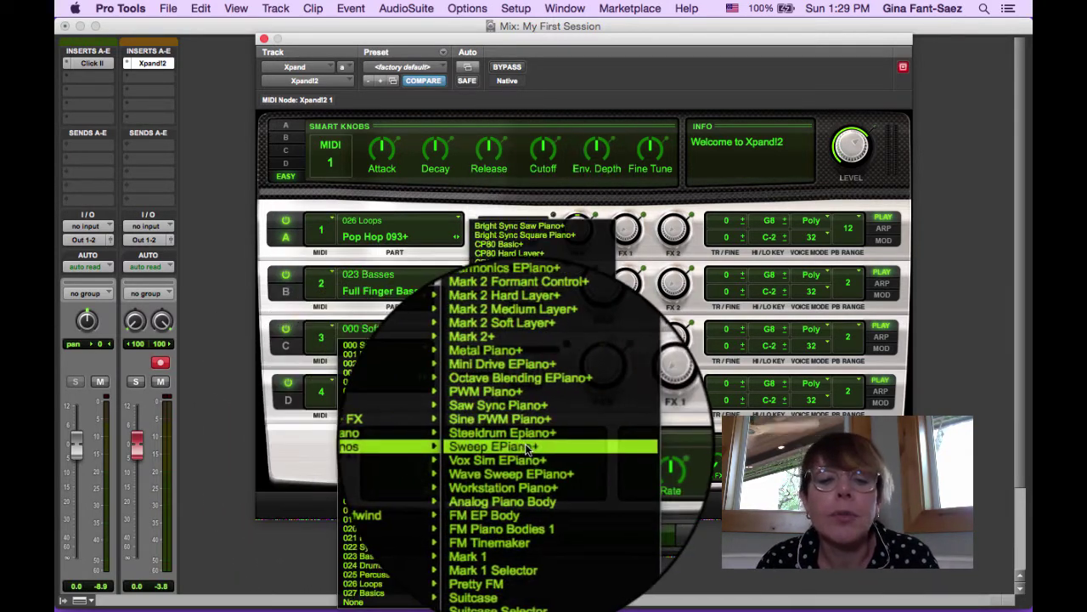
{"action": "left_click", "coordinate": [527, 448]}
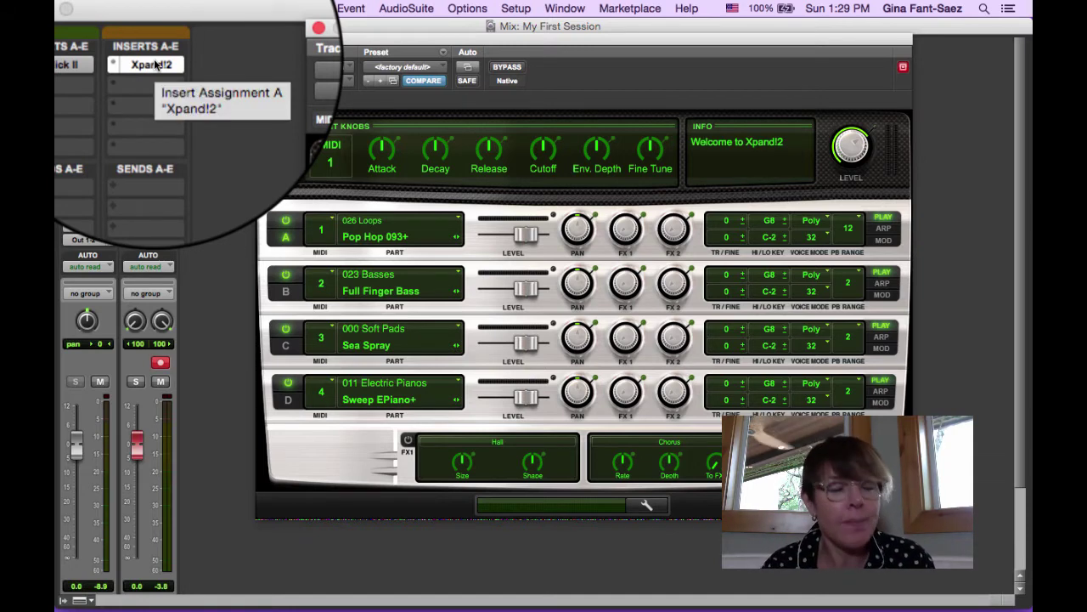
Create 3 new mono MIDI tracks via Track > New and drag the Xpand!2 window aside
{"action": "left_click", "coordinate": [276, 9]}
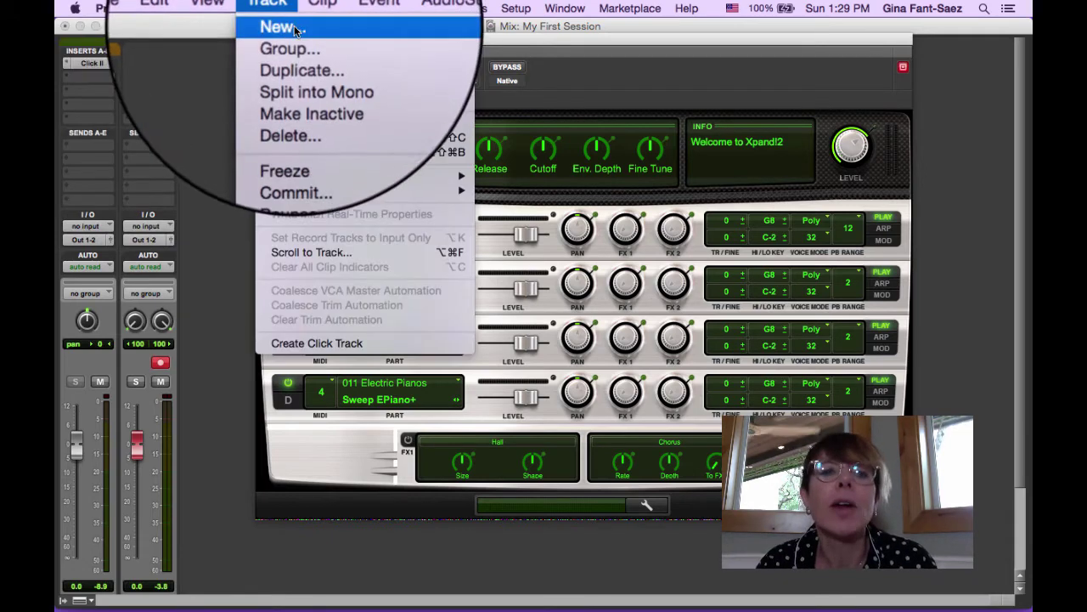
{"action": "left_click", "coordinate": [295, 28]}
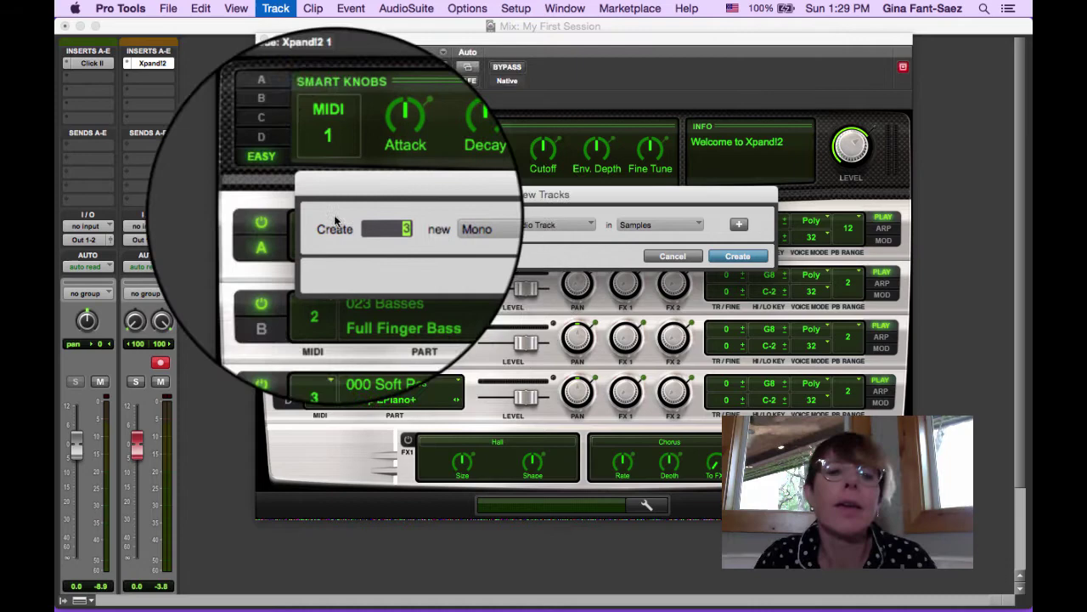
{"action": "left_click", "coordinate": [482, 226]}
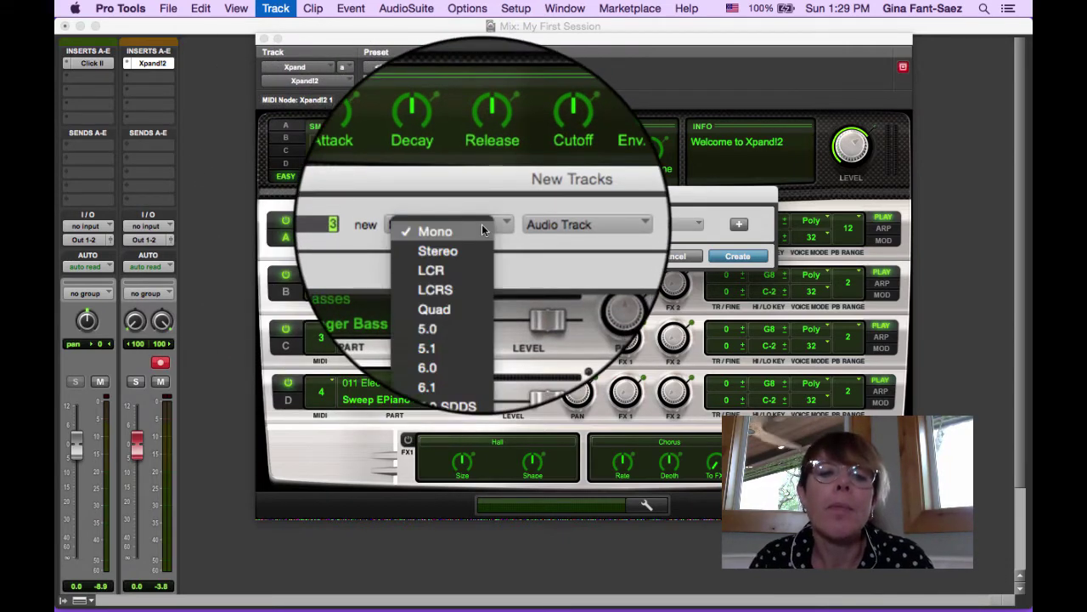
{"action": "left_click", "coordinate": [485, 226]}
{"action": "left_click", "coordinate": [553, 227]}
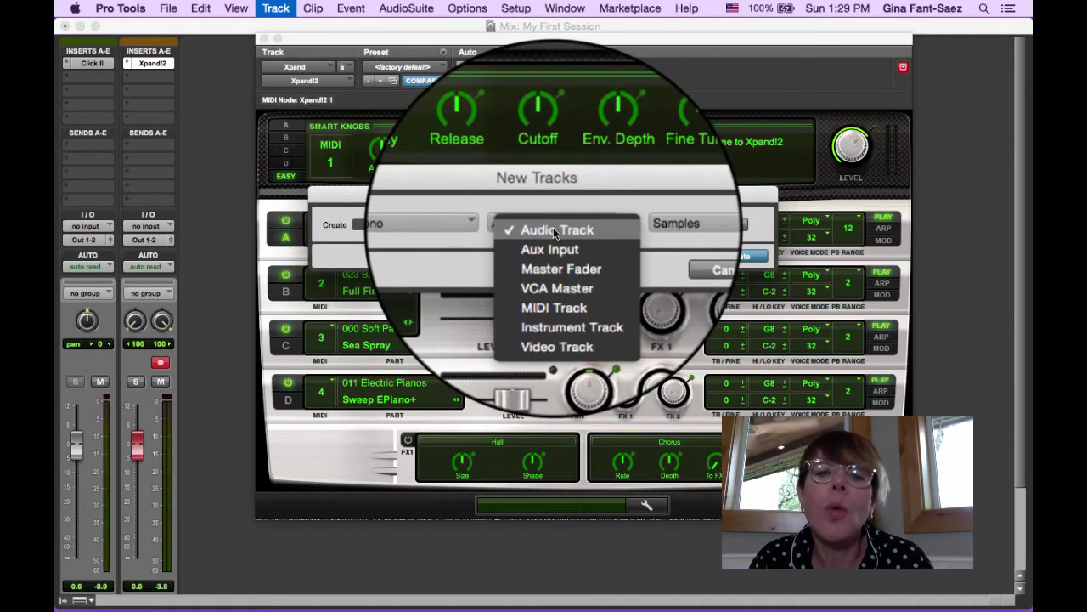
{"action": "left_click", "coordinate": [555, 284]}
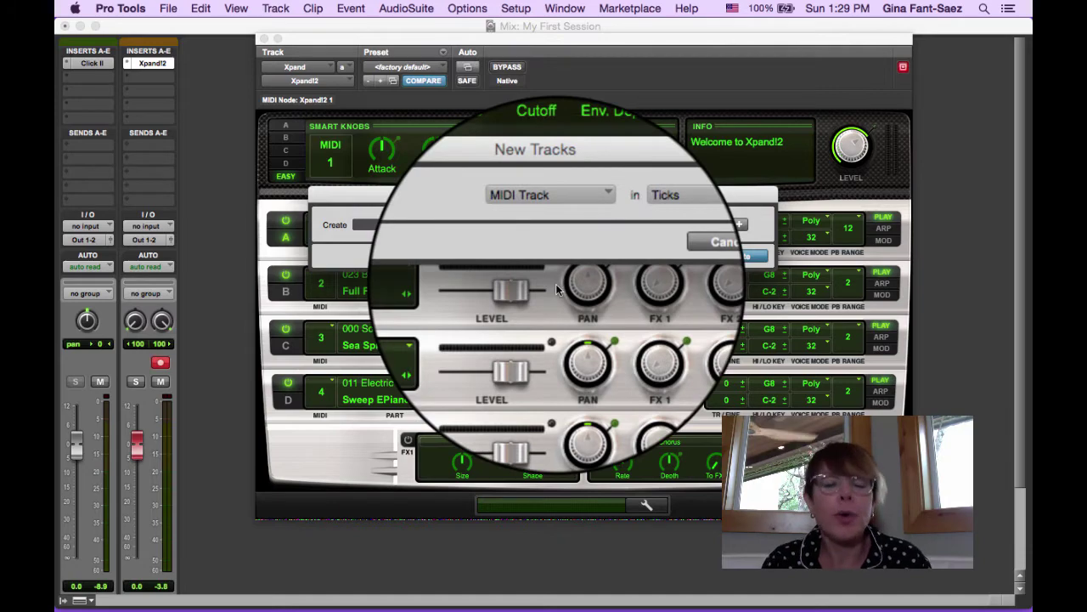
{"action": "left_click", "coordinate": [743, 258]}
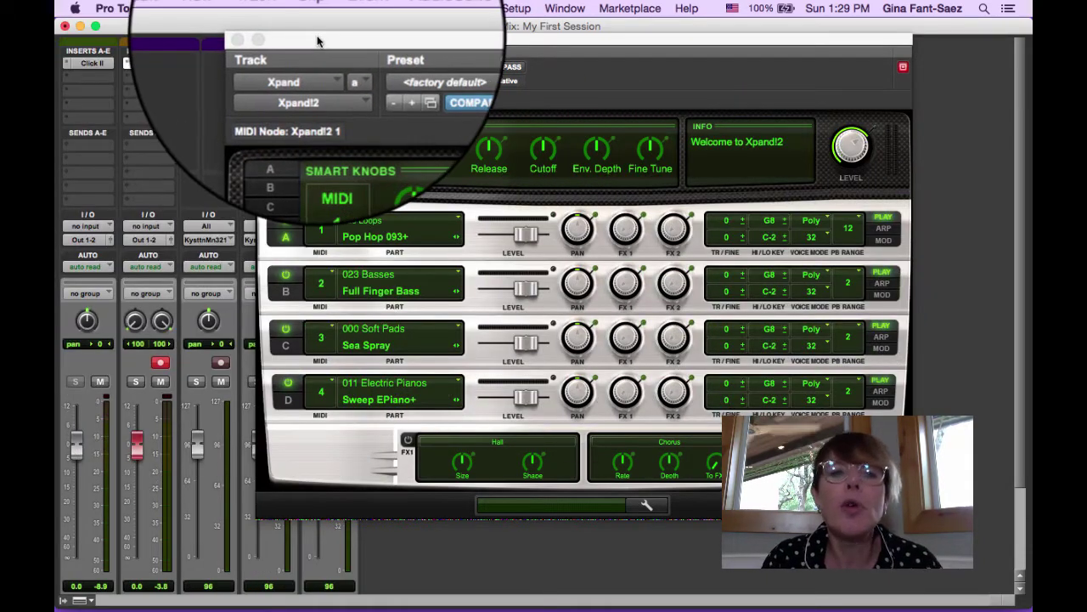
{"action": "left_click_drag", "start_coordinate": [317, 41], "coordinate": [532, 38]}
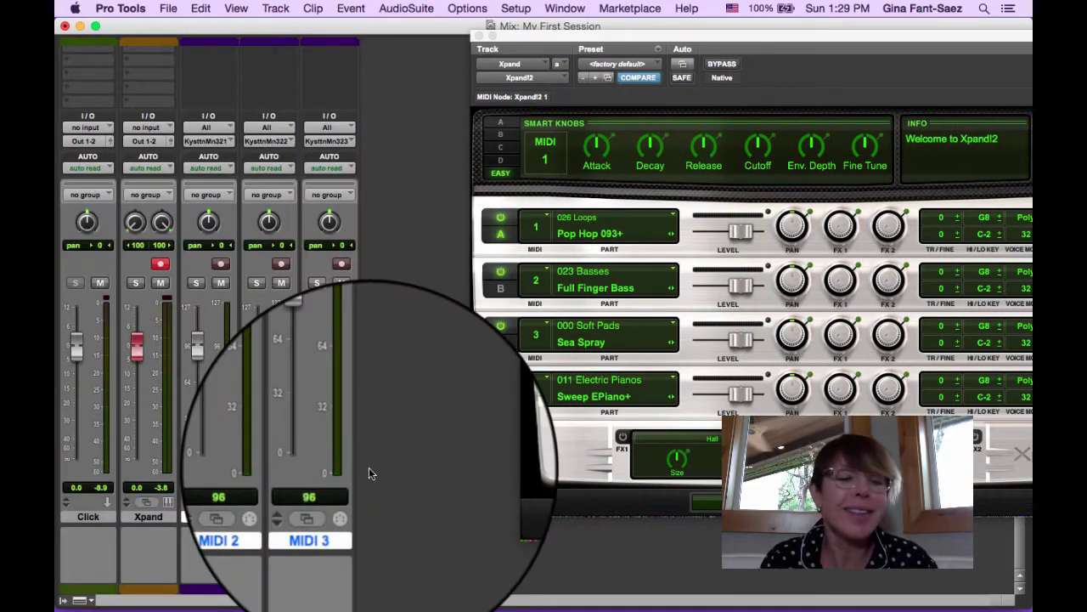
Set the outputs of MIDI 1, 2 and 3 to Xpand - Xpand!2 1 channel-2, channel-3 and channel-4
{"action": "left_click", "coordinate": [217, 144]}
{"action": "mouse_move", "coordinate": [236, 124]}
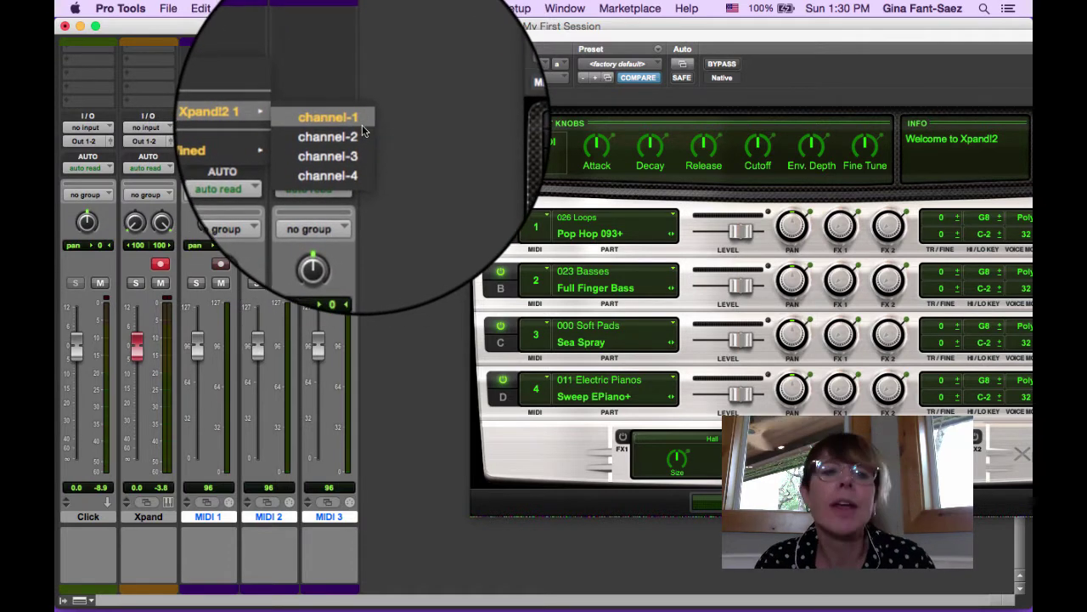
{"action": "left_click", "coordinate": [358, 132]}
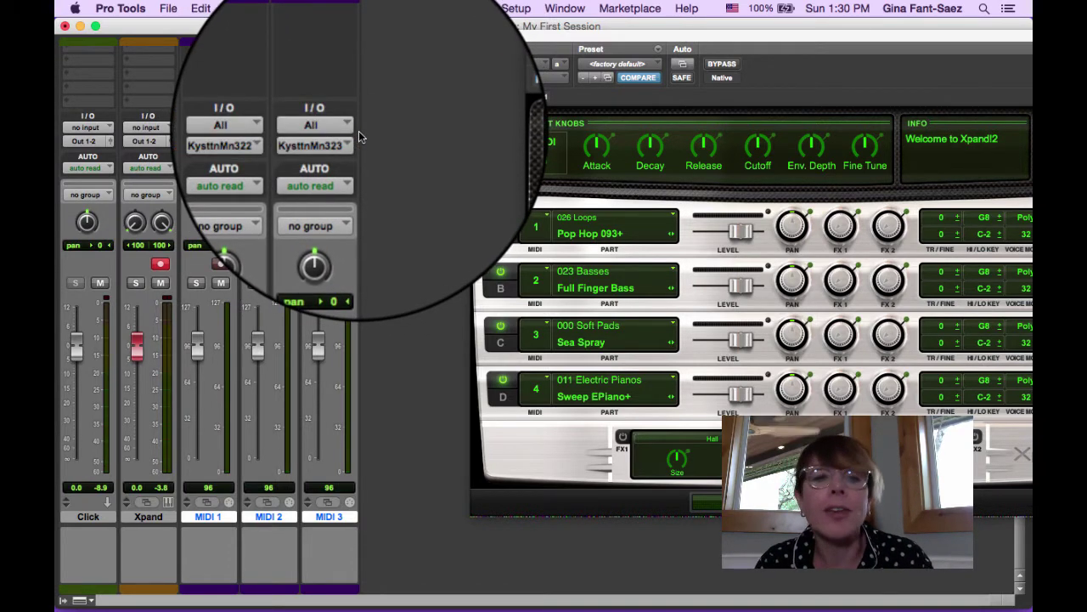
{"action": "left_click", "coordinate": [281, 141]}
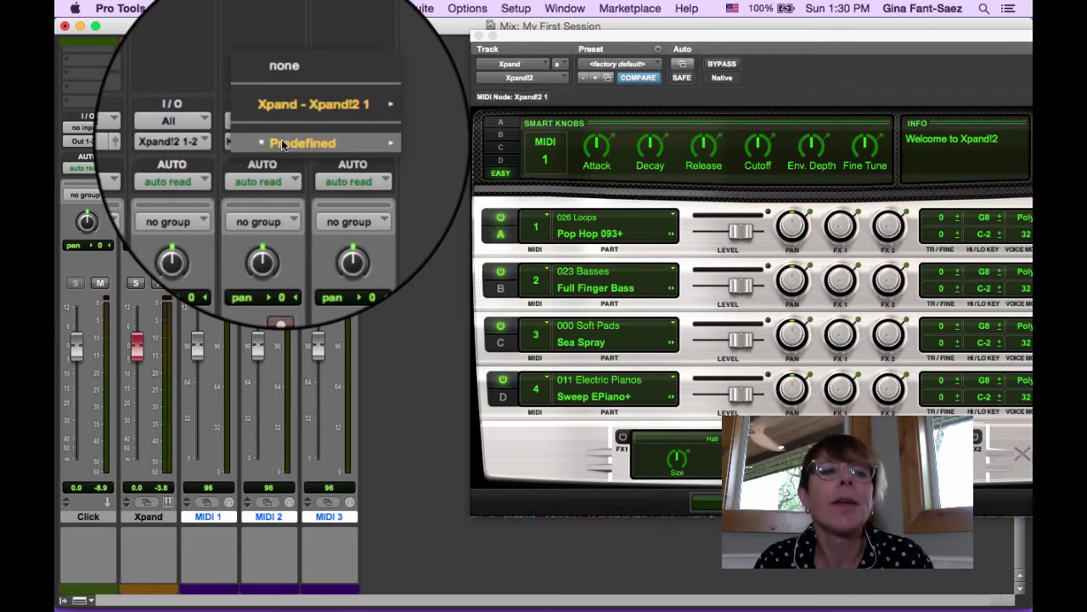
{"action": "mouse_move", "coordinate": [289, 115]}
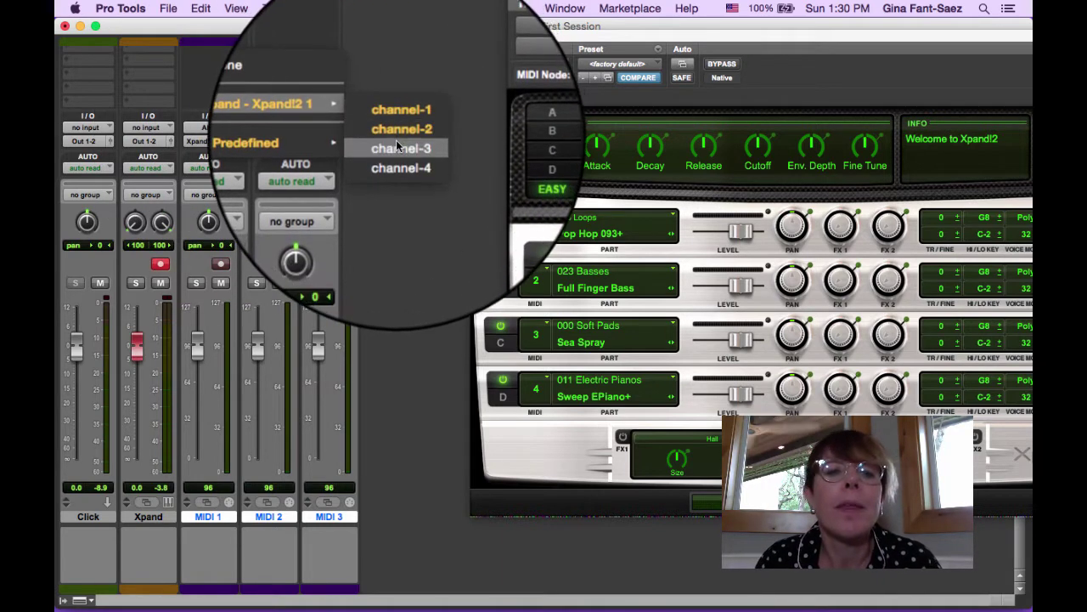
{"action": "left_click", "coordinate": [397, 146]}
{"action": "left_click", "coordinate": [315, 141]}
{"action": "mouse_move", "coordinate": [361, 144]}
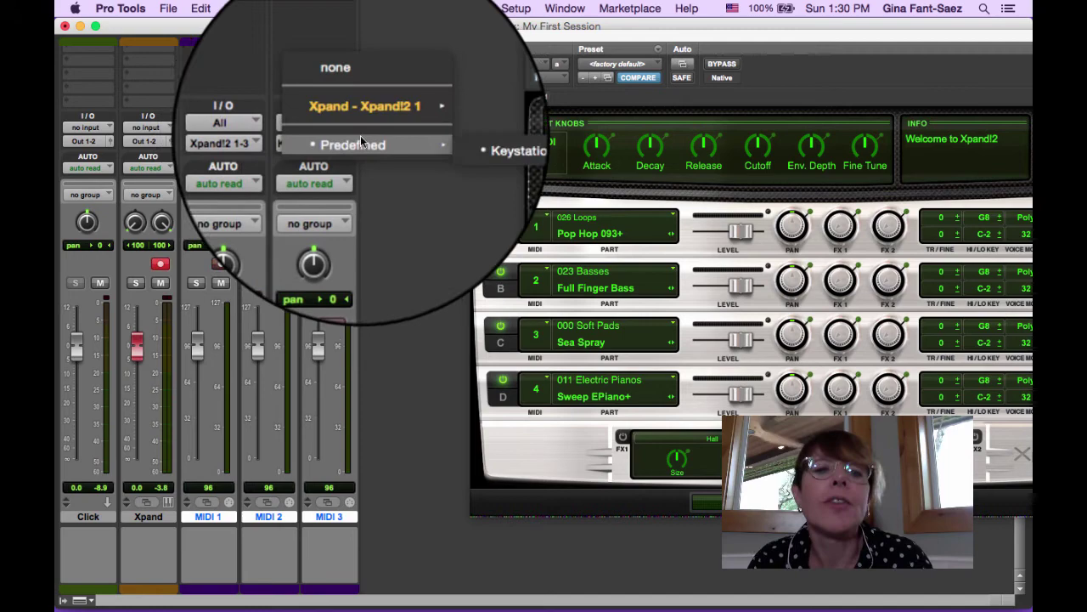
{"action": "mouse_move", "coordinate": [400, 114]}
{"action": "left_click", "coordinate": [459, 157]}
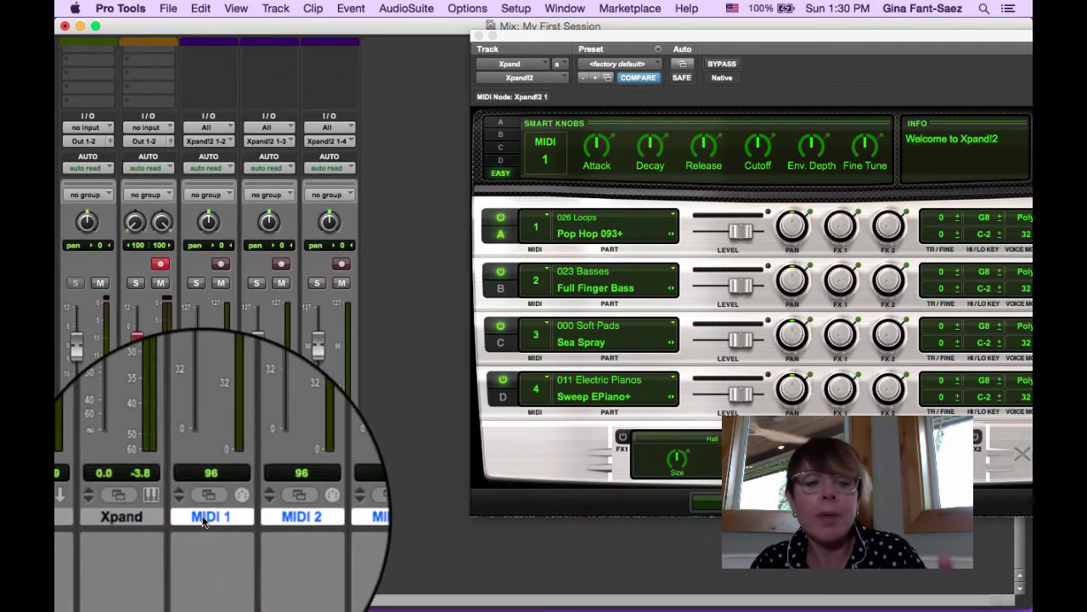
Rename MIDI 1 to Bass, MIDI 2 to Pad and MIDI 3 to EP in one rename dialog
{"action": "double_click", "coordinate": [204, 518]}
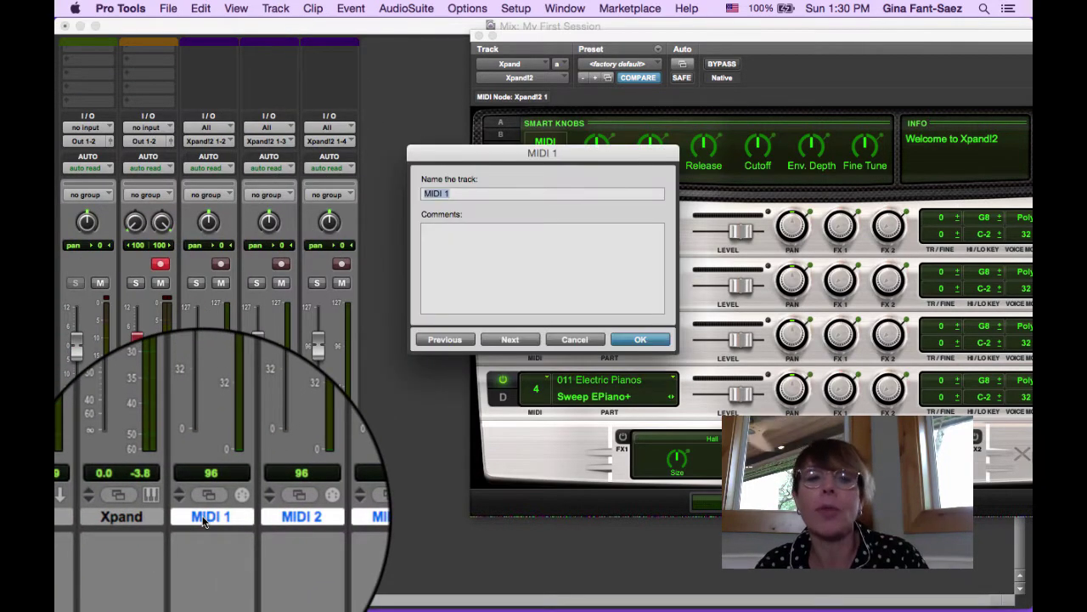
{"action": "type", "text": "Bass"}
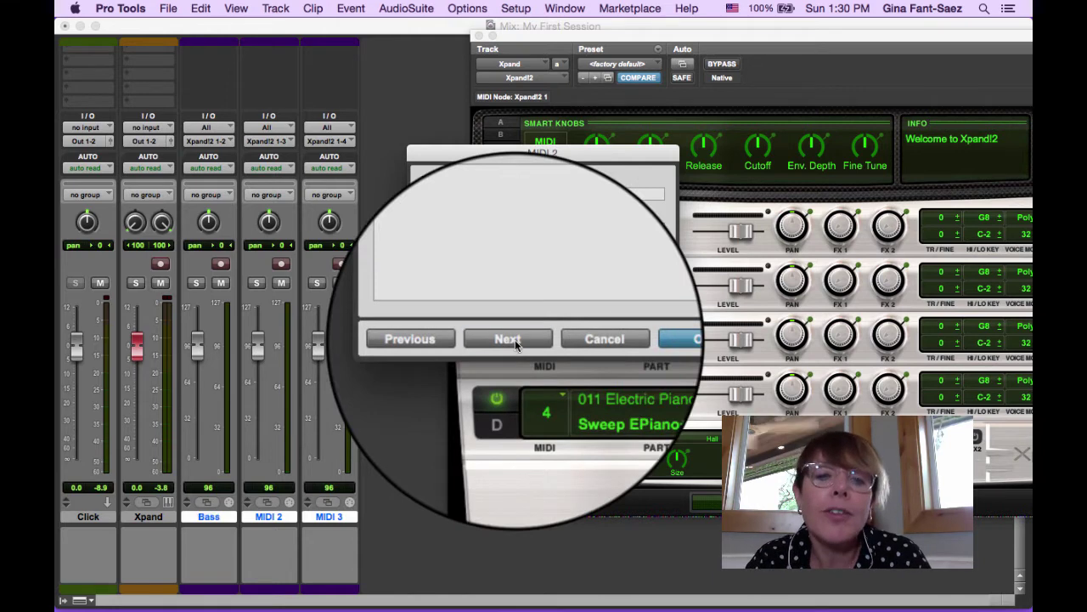
{"action": "left_click", "coordinate": [513, 340]}
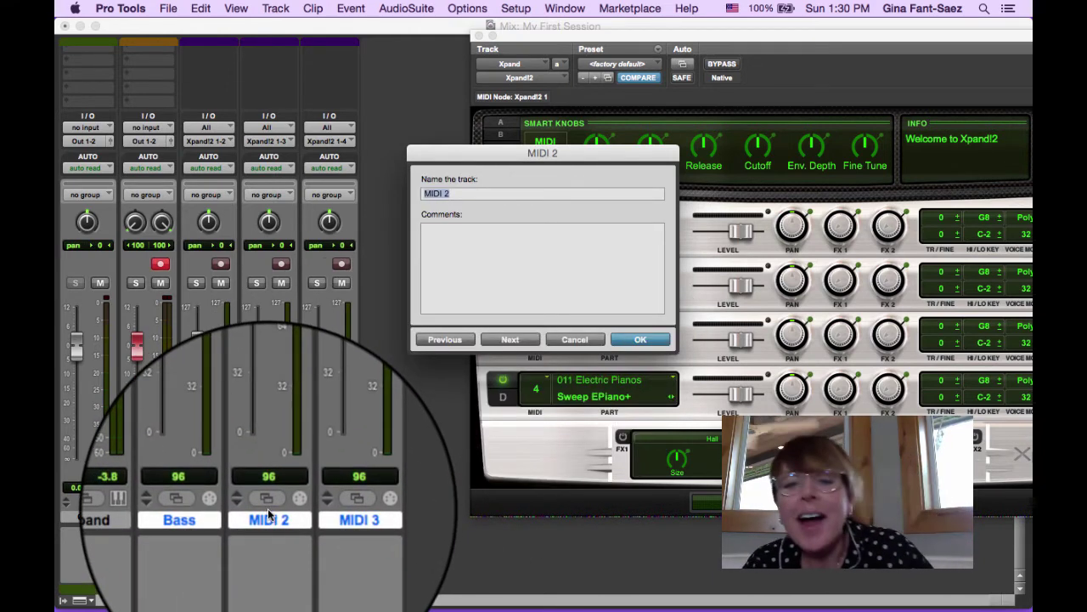
{"action": "type", "text": "Pad"}
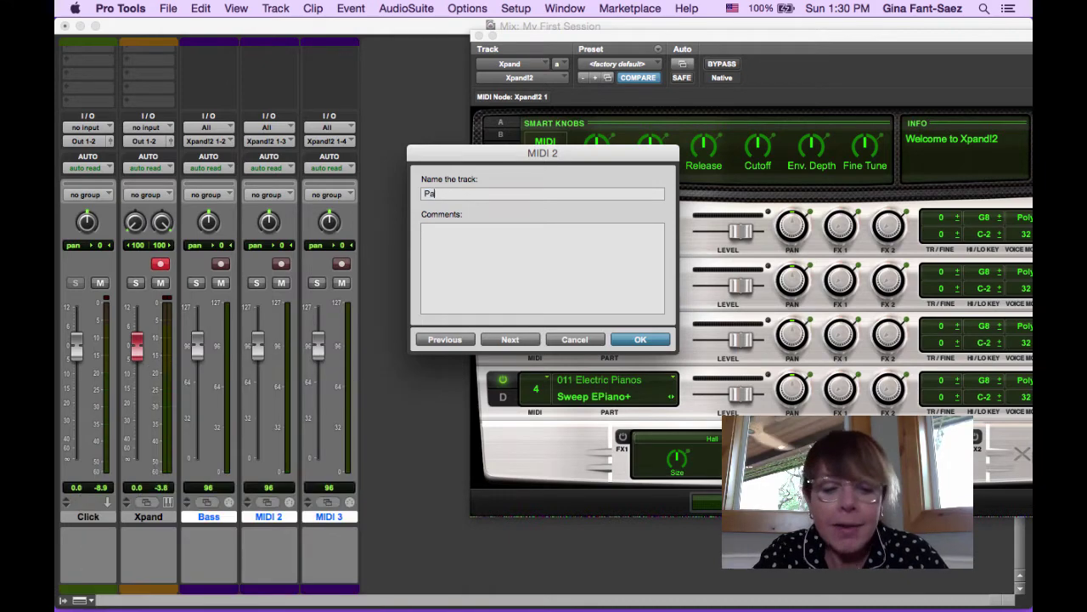
{"action": "left_click", "coordinate": [510, 337]}
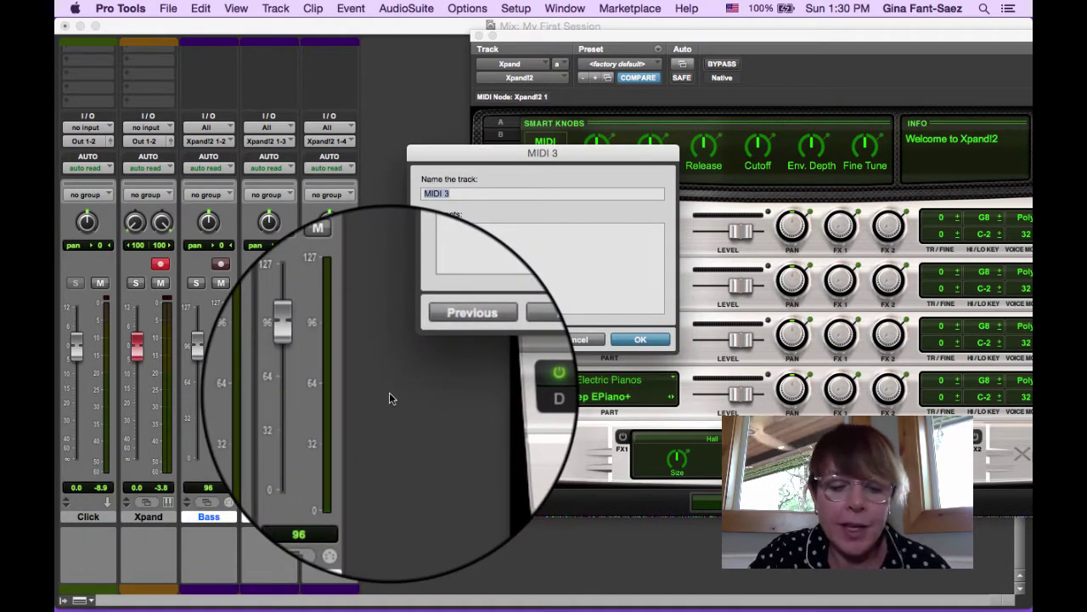
{"action": "type", "text": "EP"}
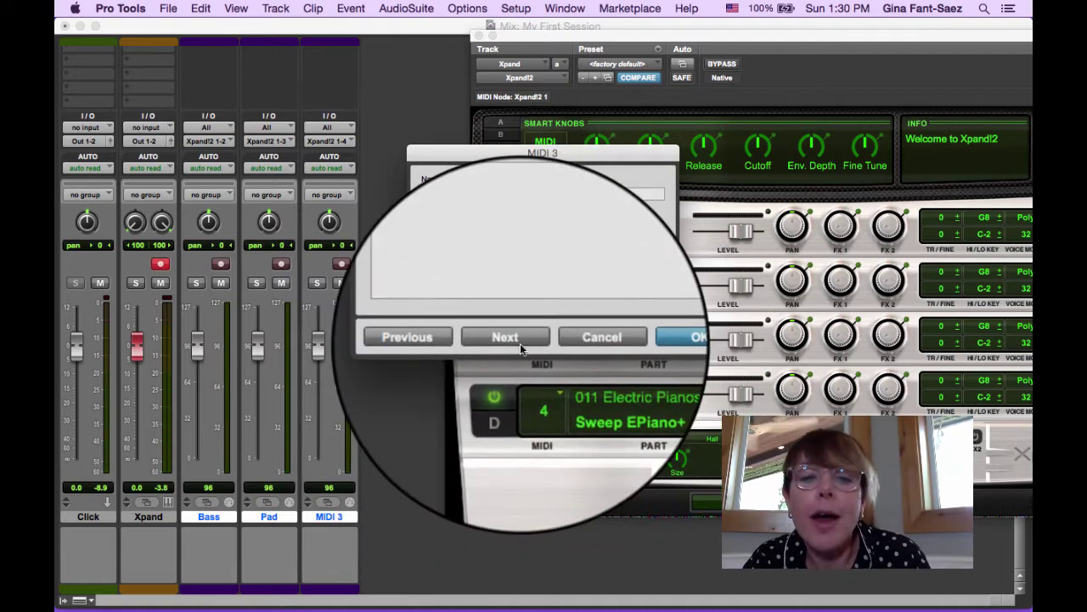
{"action": "left_click", "coordinate": [521, 343]}
Close the rename dialog, switch to Camtasia 2 and choose Pause Recording from its menu-bar icon
{"action": "left_click", "coordinate": [650, 336]}
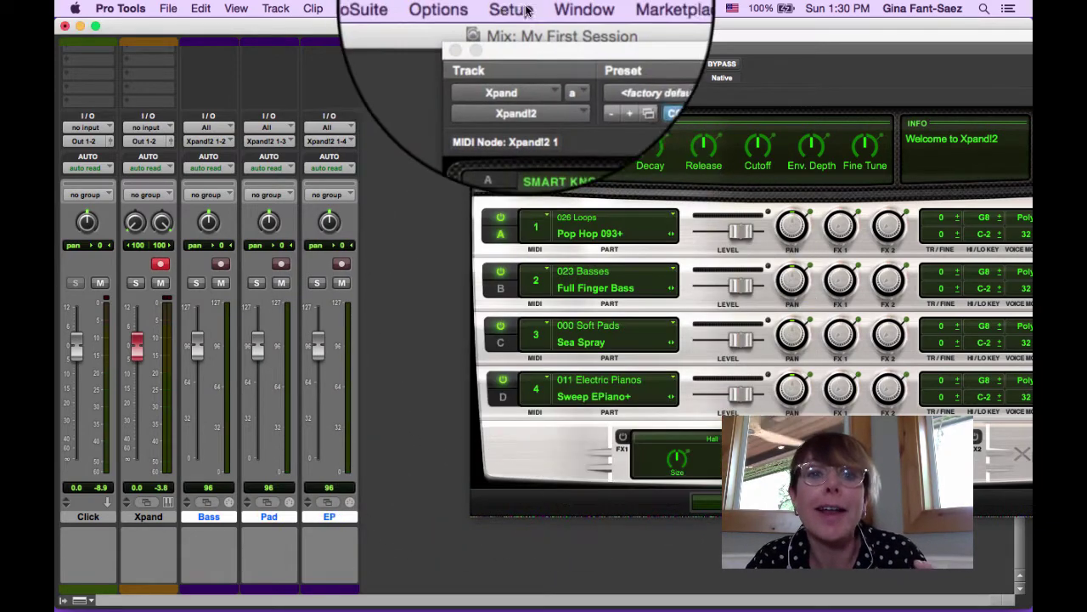
{"action": "key", "text": "super+Tab"}
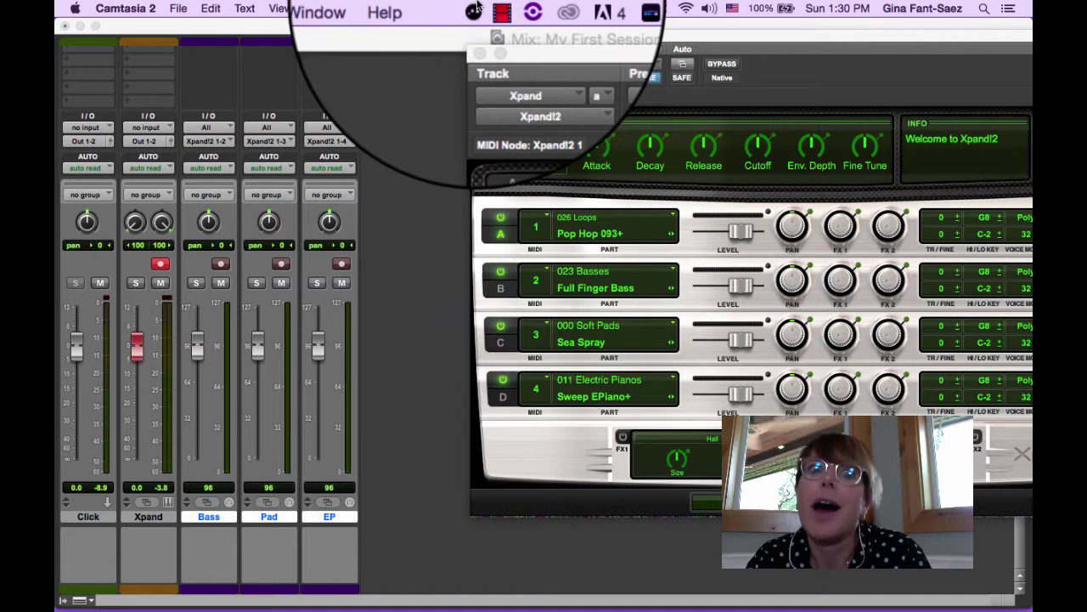
{"action": "left_click", "coordinate": [490, 5]}
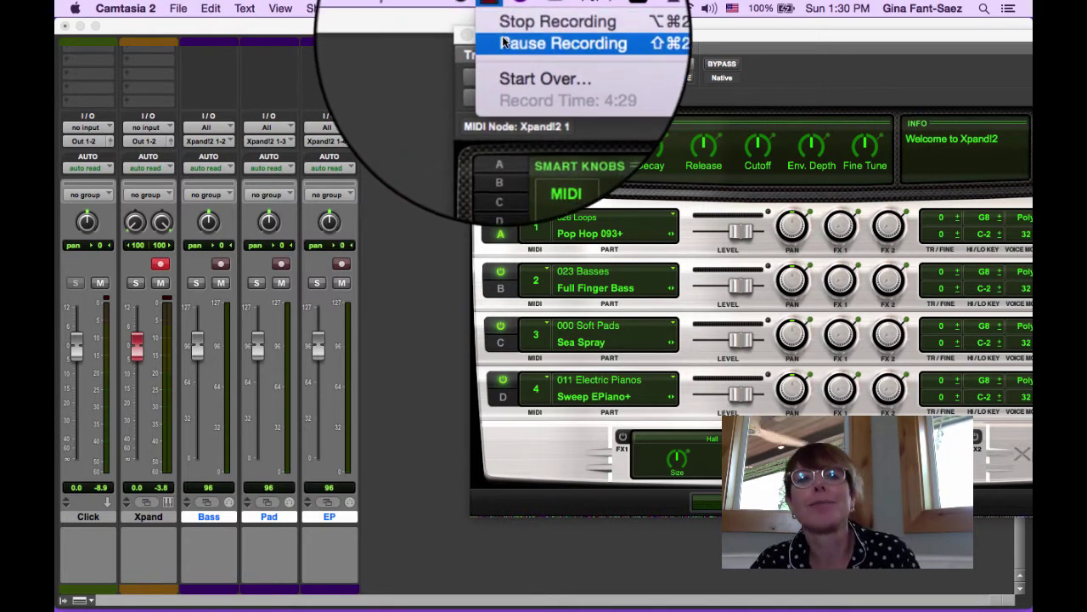
{"action": "left_click", "coordinate": [503, 39]}
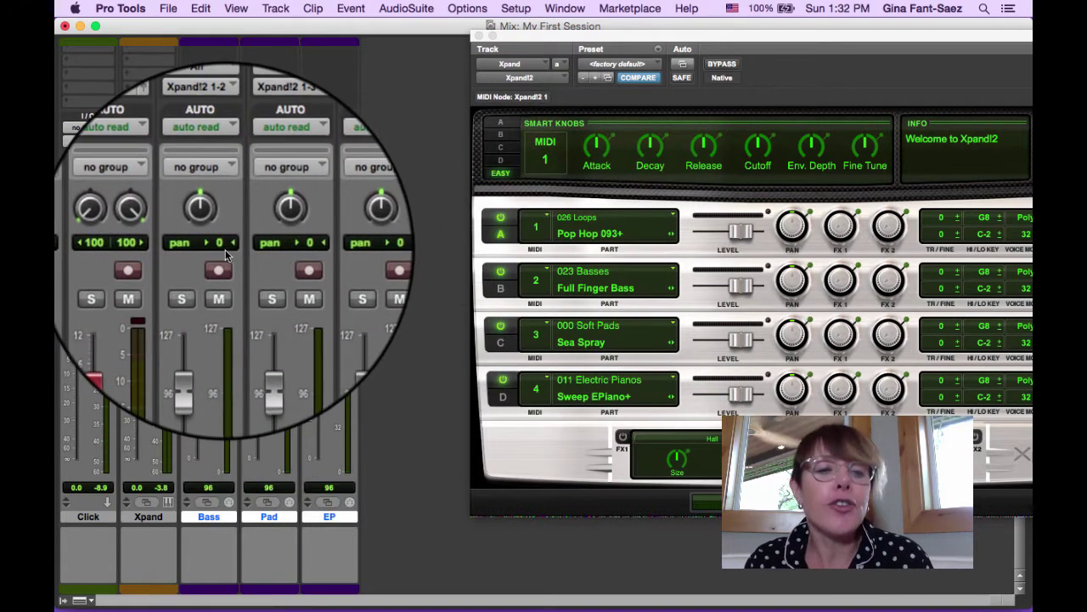
Record-enable the Bass track and raise Xpand!2 part B's LEVEL slider for Full Finger Bass
{"action": "left_click", "coordinate": [220, 265]}
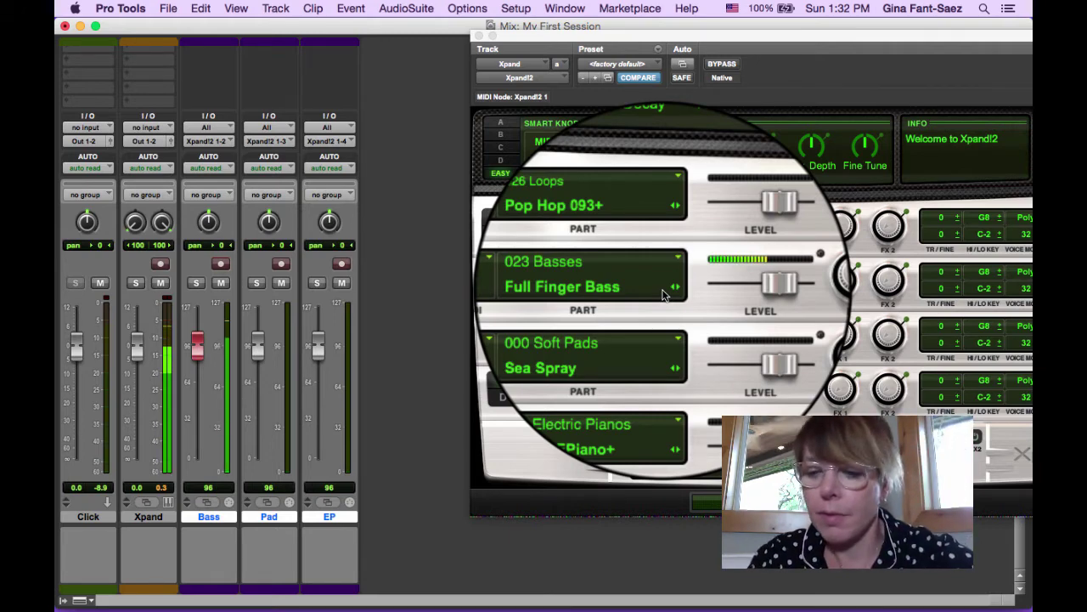
{"action": "key", "text": "F12"}
{"action": "key", "text": "super+Tab"}
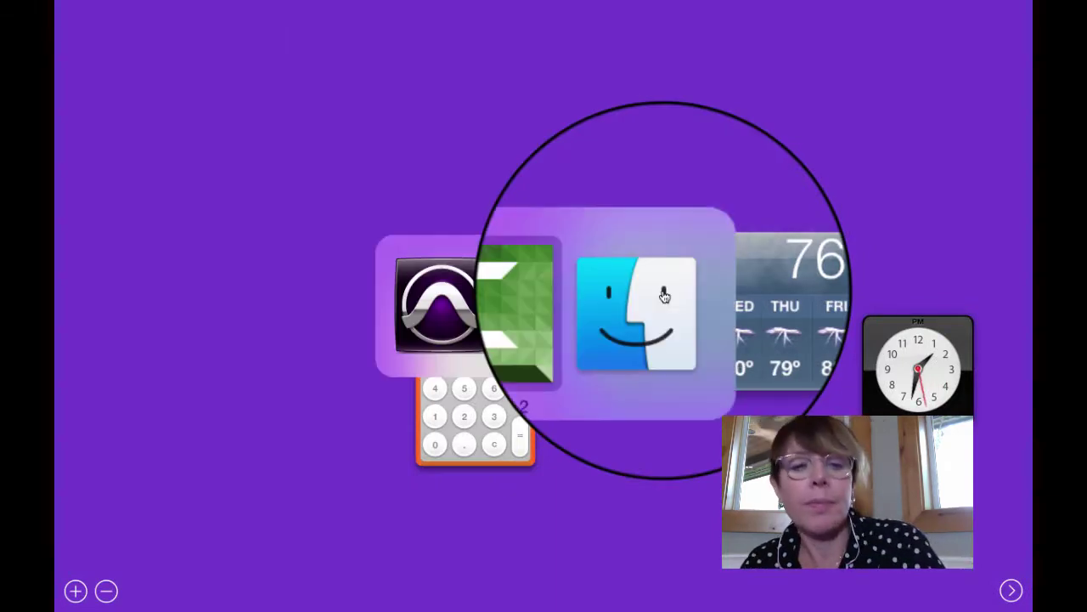
{"action": "left_click", "coordinate": [416, 302]}
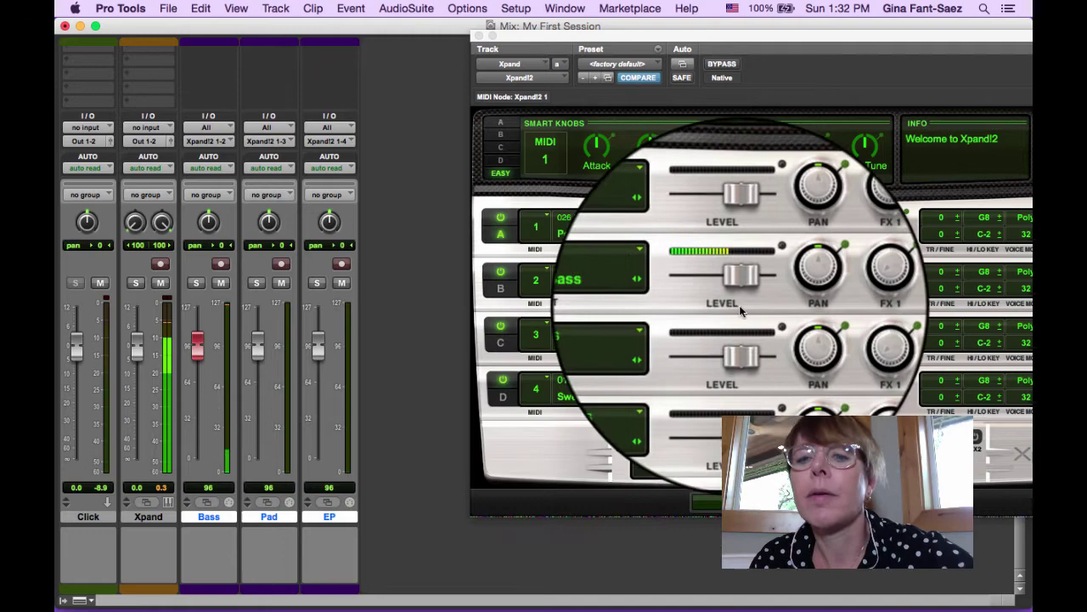
{"action": "left_click_drag", "start_coordinate": [734, 287], "coordinate": [760, 287]}
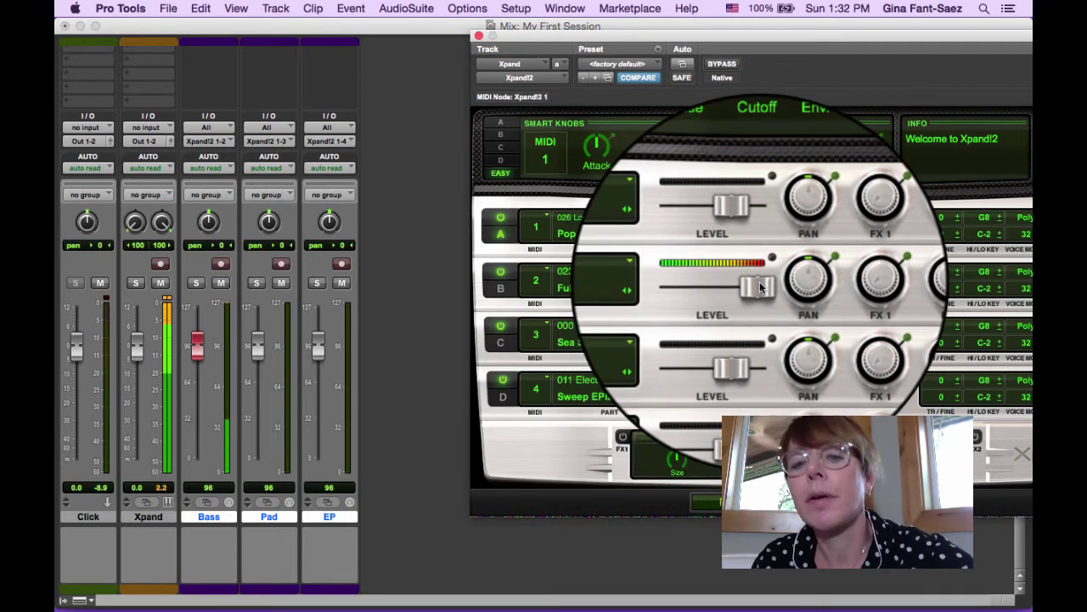
Move the record arm from Pad to EP and raise the LEVEL slider of the Sweep EPiano+ part
{"action": "left_click", "coordinate": [285, 267]}
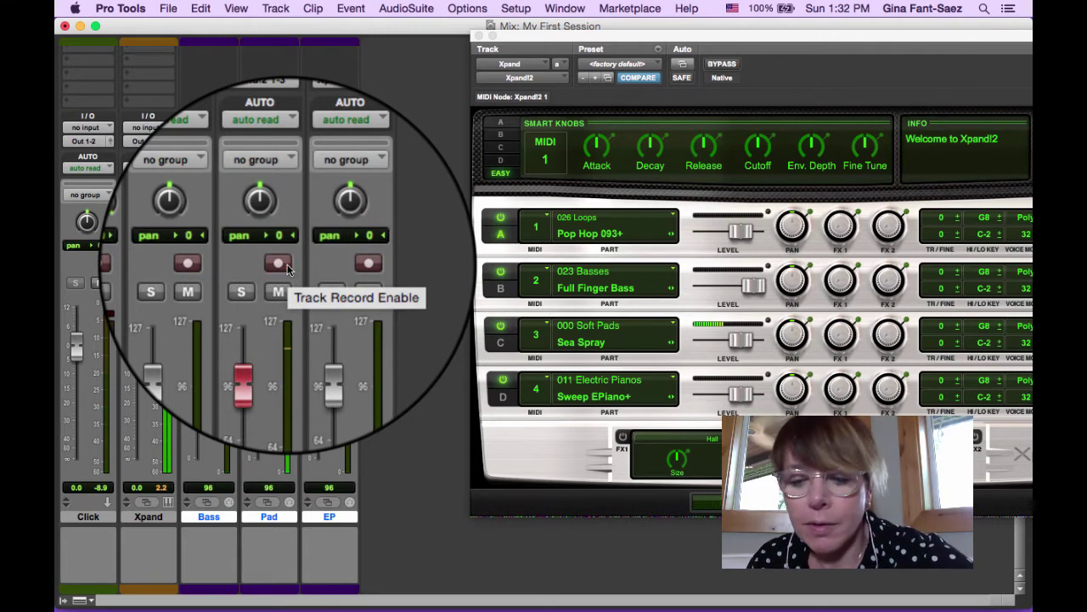
{"action": "left_click", "coordinate": [288, 264]}
{"action": "left_click", "coordinate": [281, 263]}
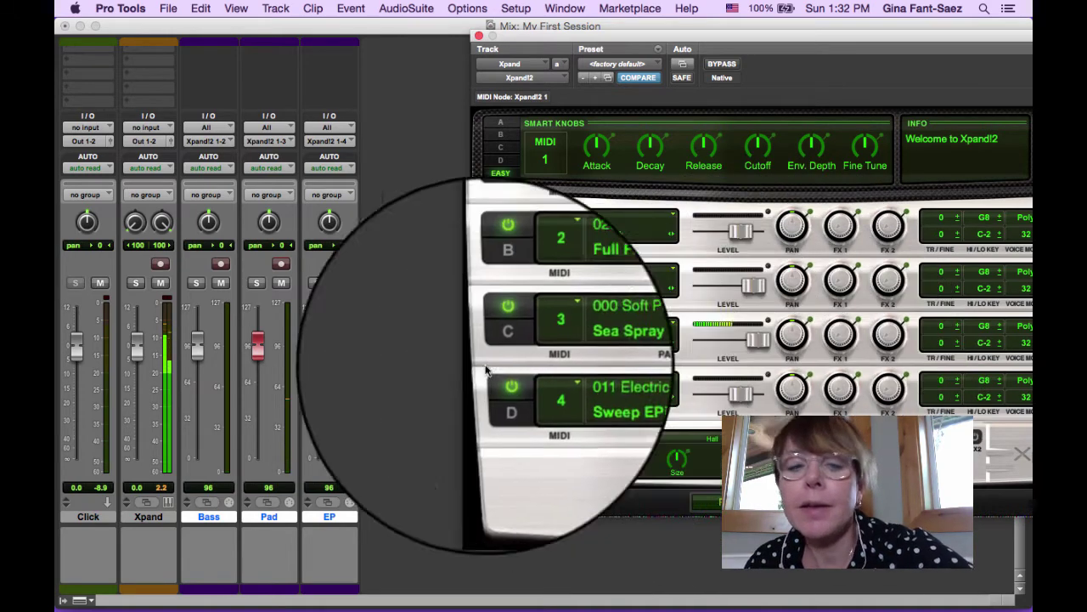
{"action": "left_click", "coordinate": [341, 264]}
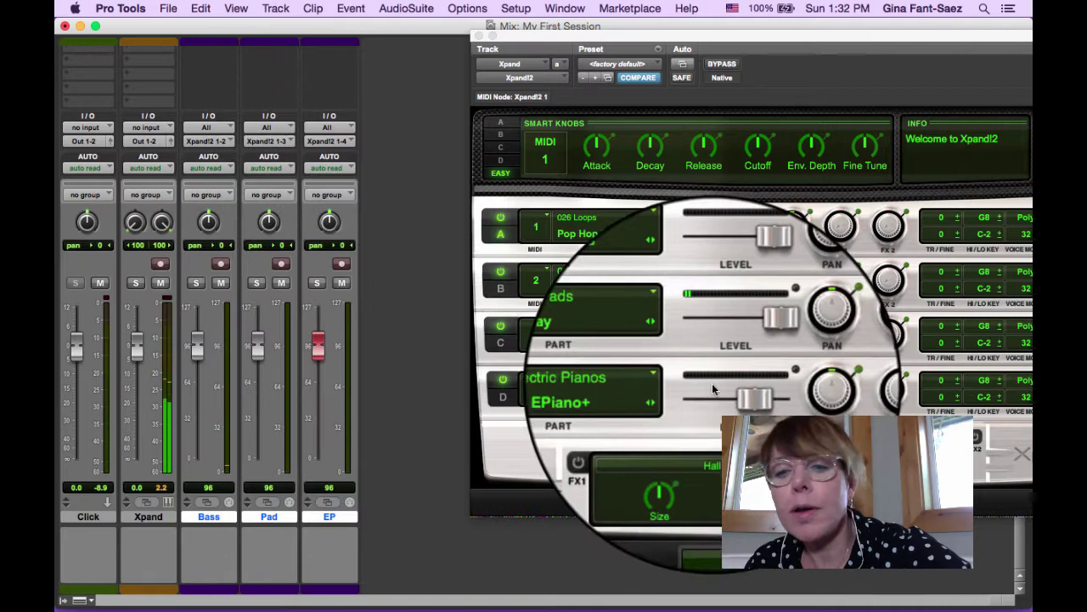
{"action": "left_click_drag", "start_coordinate": [742, 396], "coordinate": [770, 402]}
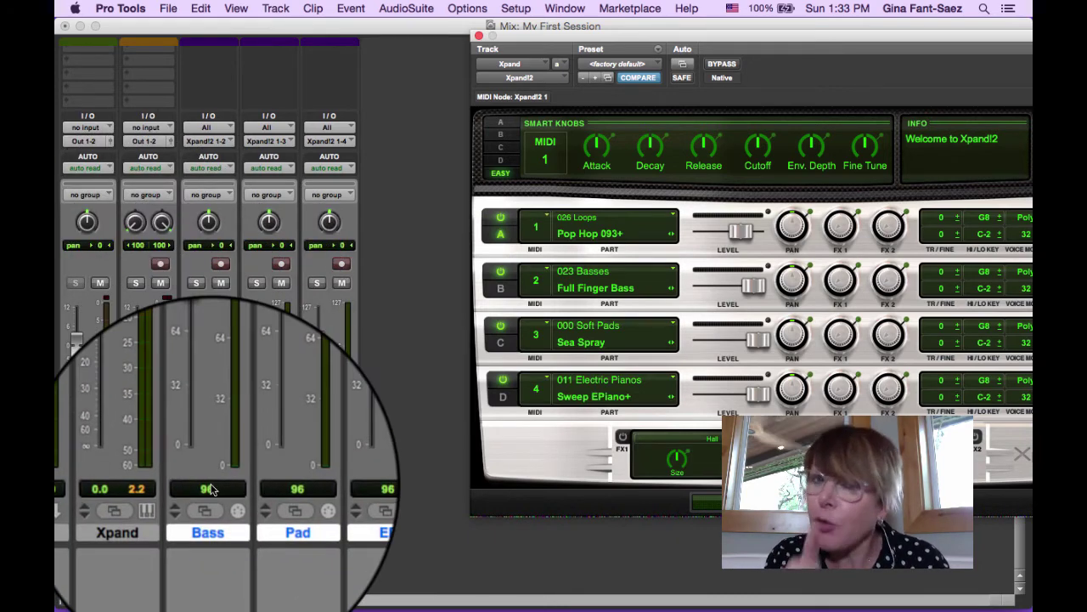
Keep the Bass track routed to Xpand!2 and step part B to Soft Finger Bass (023 Basses)
{"action": "left_click", "coordinate": [208, 141]}
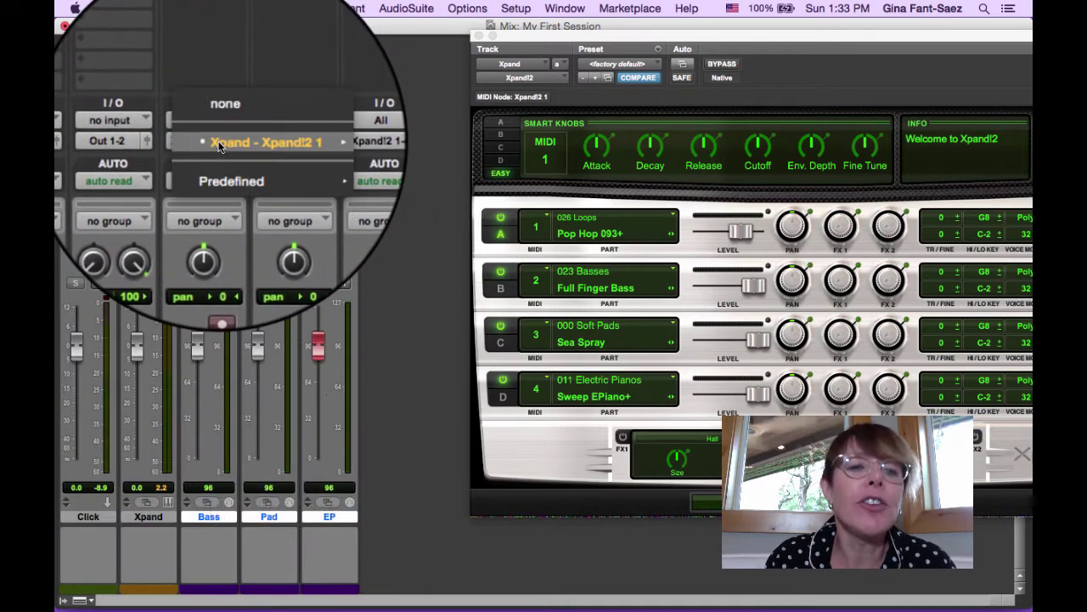
{"action": "mouse_move", "coordinate": [218, 146]}
{"action": "left_click", "coordinate": [428, 164]}
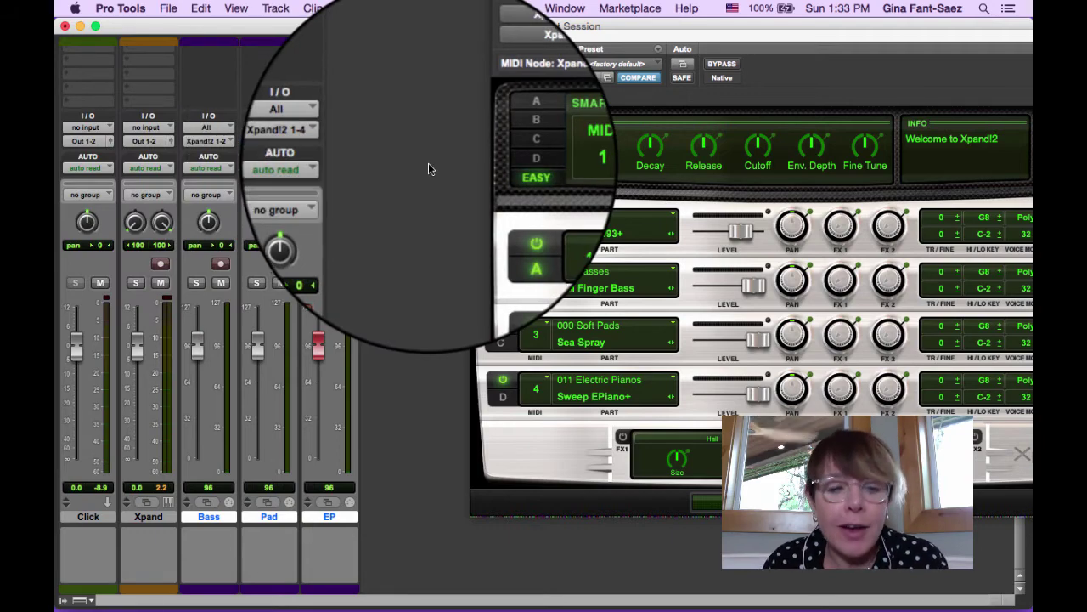
{"action": "left_click", "coordinate": [670, 293]}
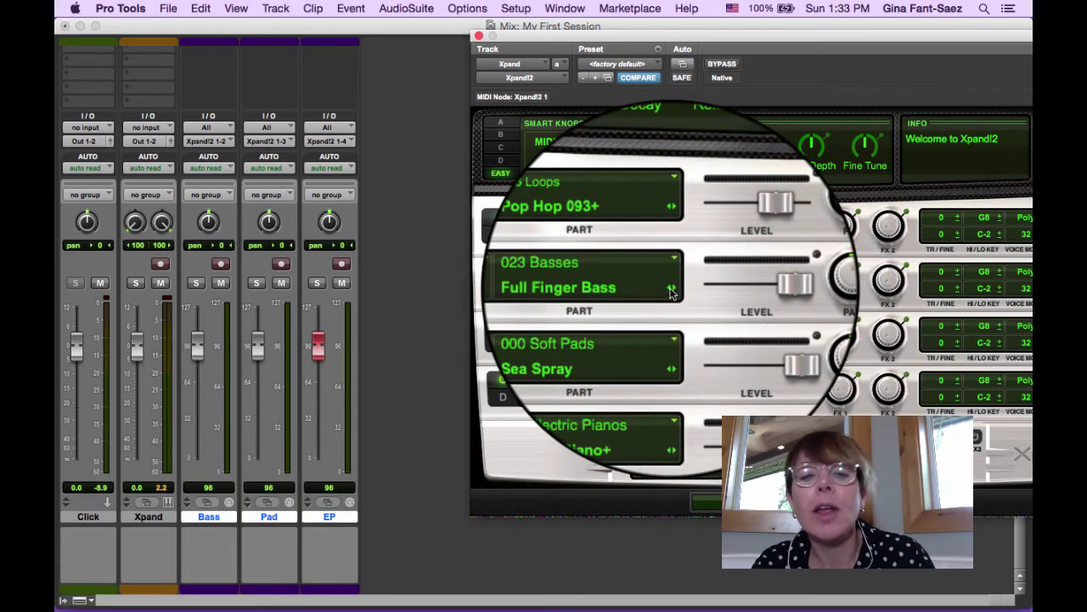
{"action": "left_click", "coordinate": [672, 289]}
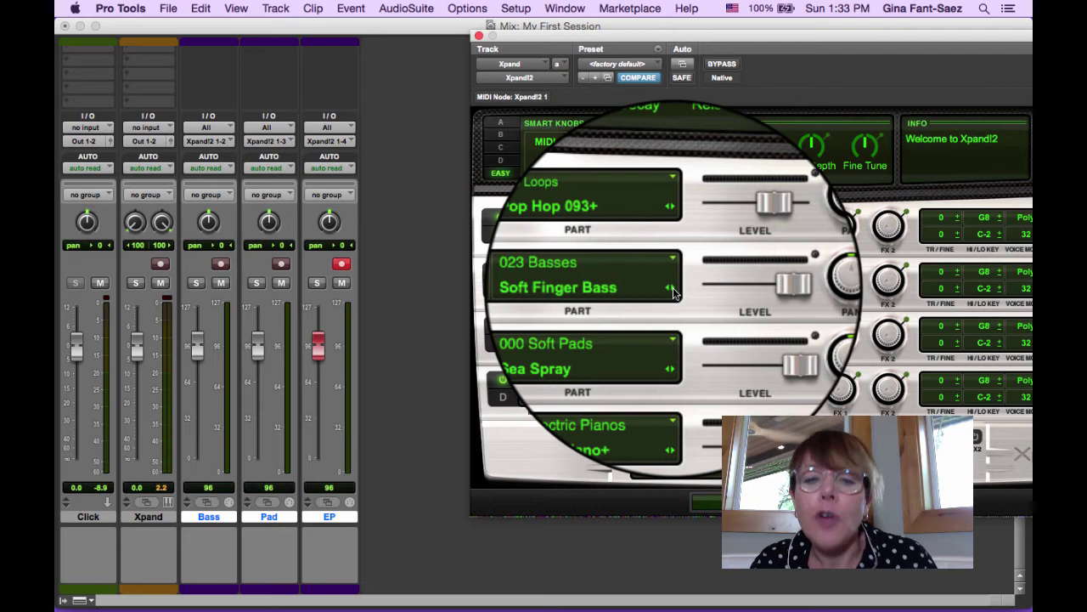